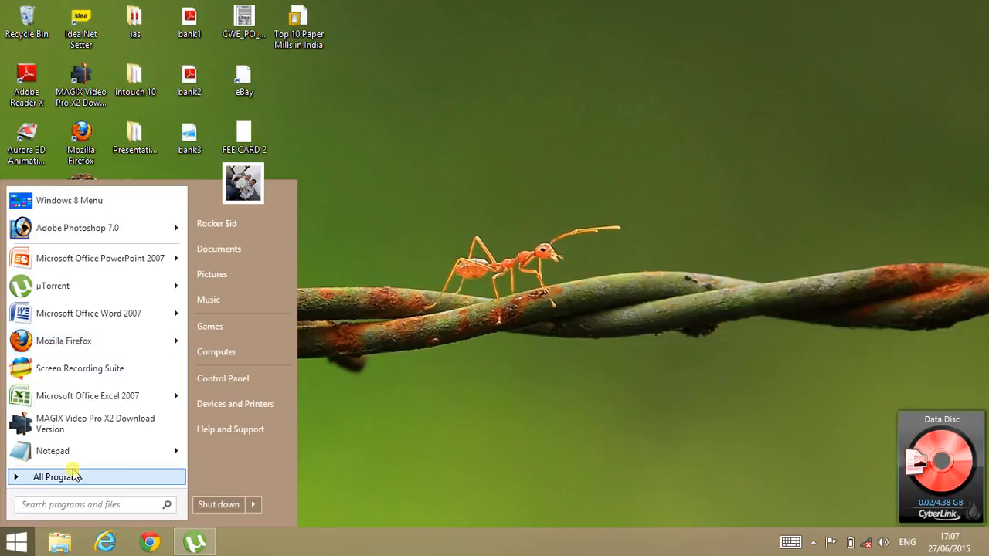
Step: Launch Microsoft Office Excel 2007 from the Microsoft Office folder in All Programs
{"action": "left_click", "coordinate": [75, 474]}
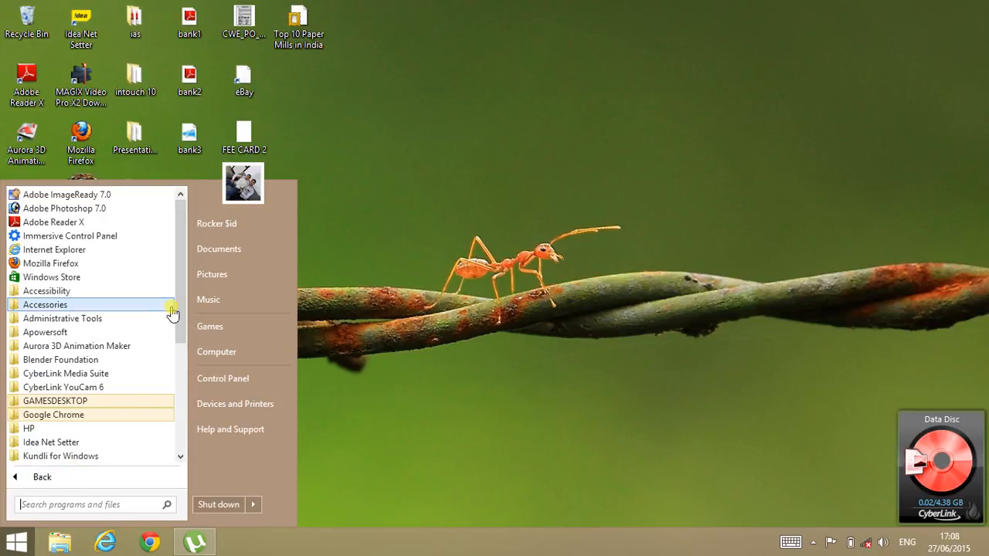
{"action": "left_click_drag", "start_coordinate": [181, 309], "coordinate": [178, 400]}
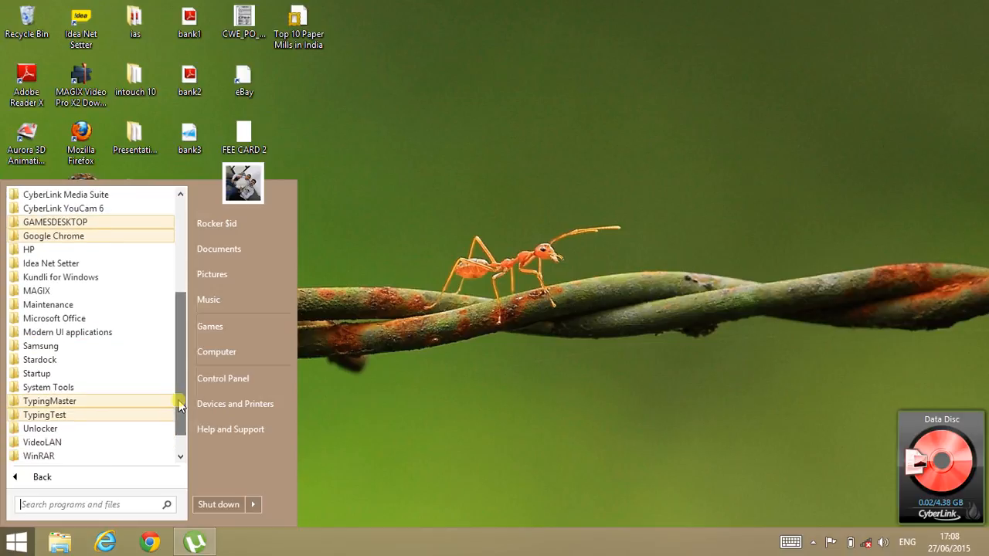
{"action": "left_click", "coordinate": [96, 320]}
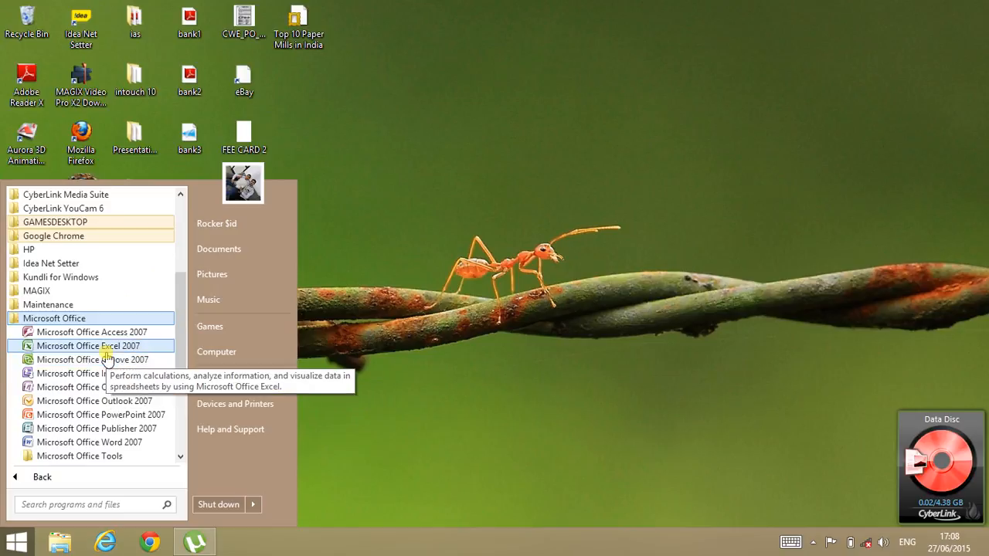
{"action": "left_click", "coordinate": [106, 349]}
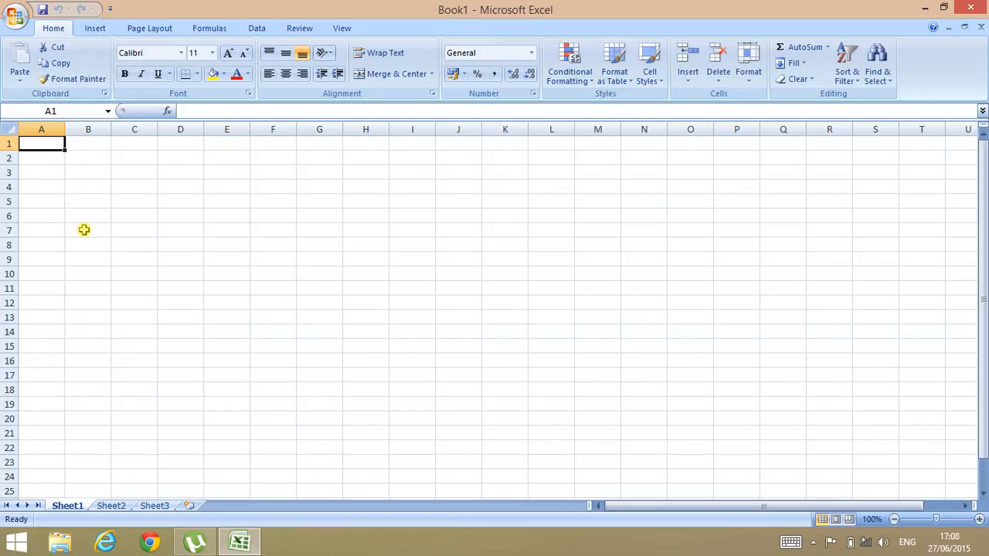
{"action": "type", "text": "s.no"}
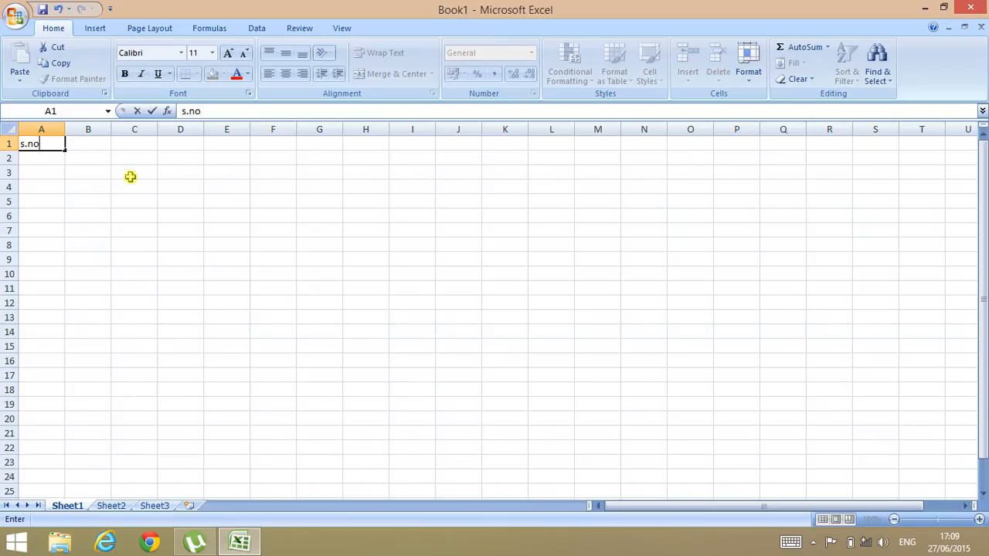
{"action": "left_click", "coordinate": [101, 144]}
{"action": "type", "text": "name"}
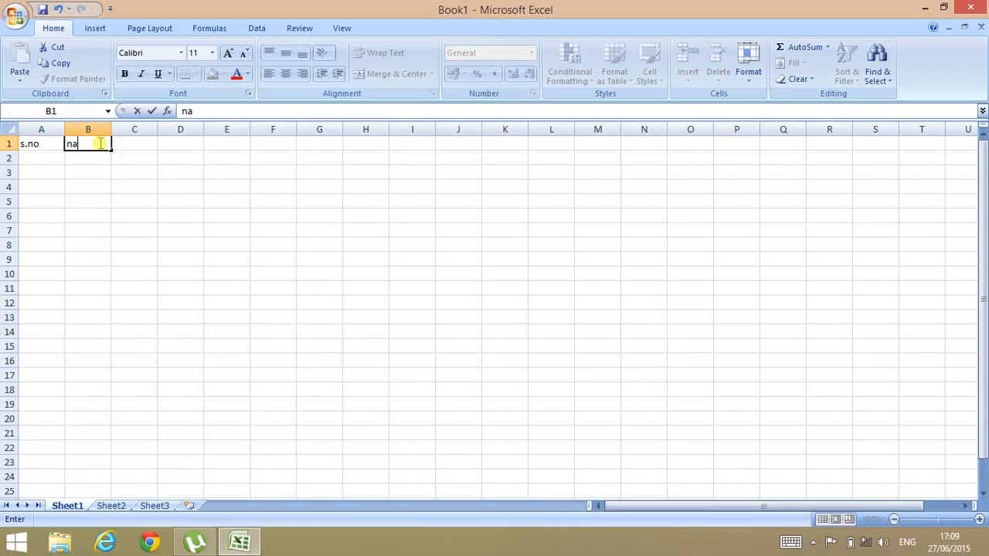
{"action": "left_click", "coordinate": [145, 142]}
{"action": "type", "text": "no"}
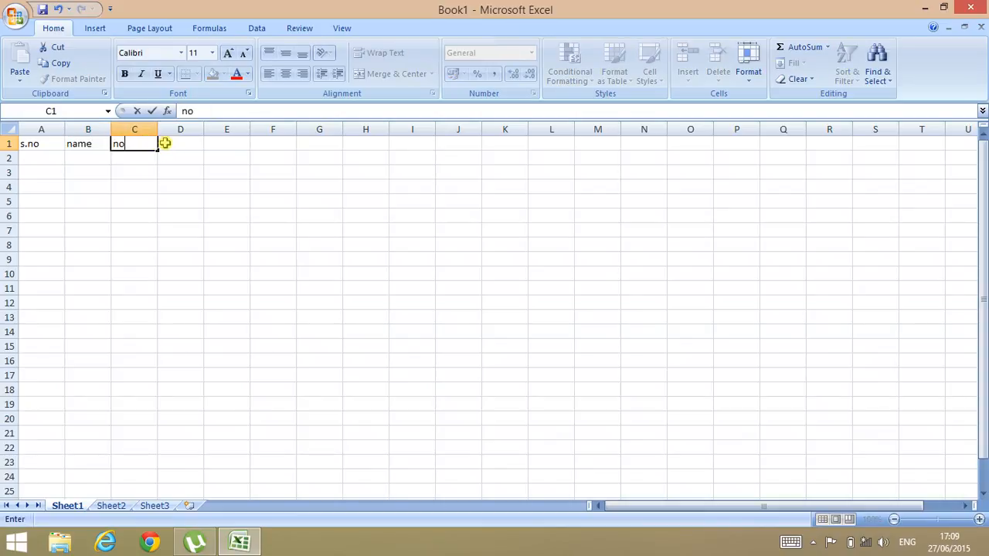
{"action": "left_click", "coordinate": [164, 143]}
{"action": "type", "text": "per"}
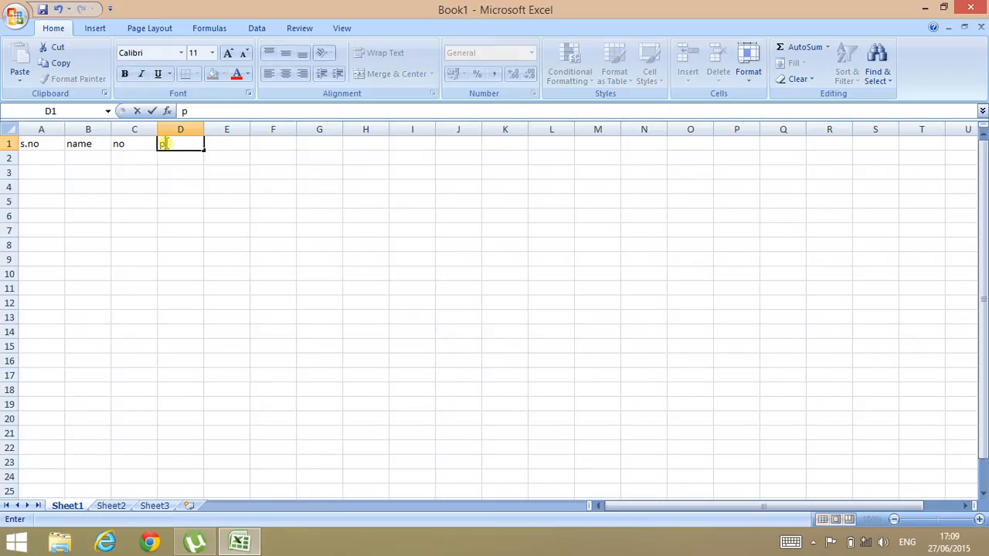
{"action": "left_click", "coordinate": [234, 148]}
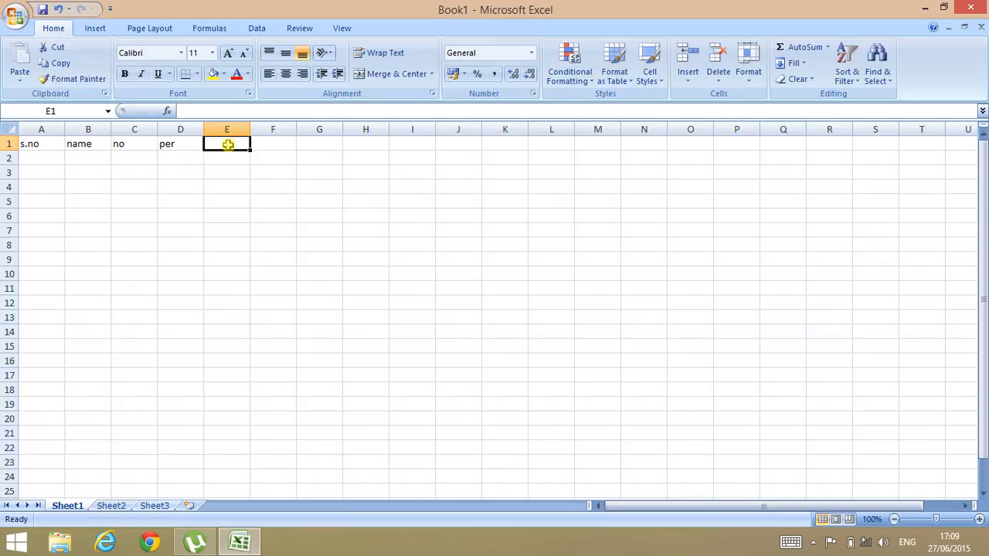
{"action": "type", "text": "res"}
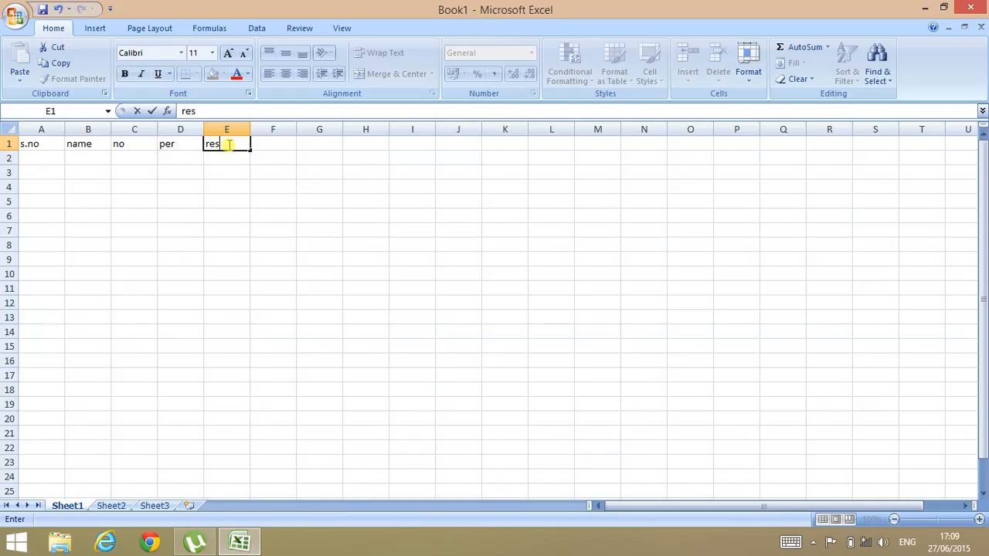
{"action": "type", "text": "ult"}
{"action": "left_click", "coordinate": [46, 163]}
{"action": "type", "text": "1"}
{"action": "key", "text": "Return"}
{"action": "type", "text": "2"}
{"action": "key", "text": "Return"}
{"action": "type", "text": "3"}
{"action": "key", "text": "Return"}
{"action": "type", "text": "4"}
{"action": "key", "text": "Return"}
{"action": "type", "text": "5"}
{"action": "key", "text": "Return"}
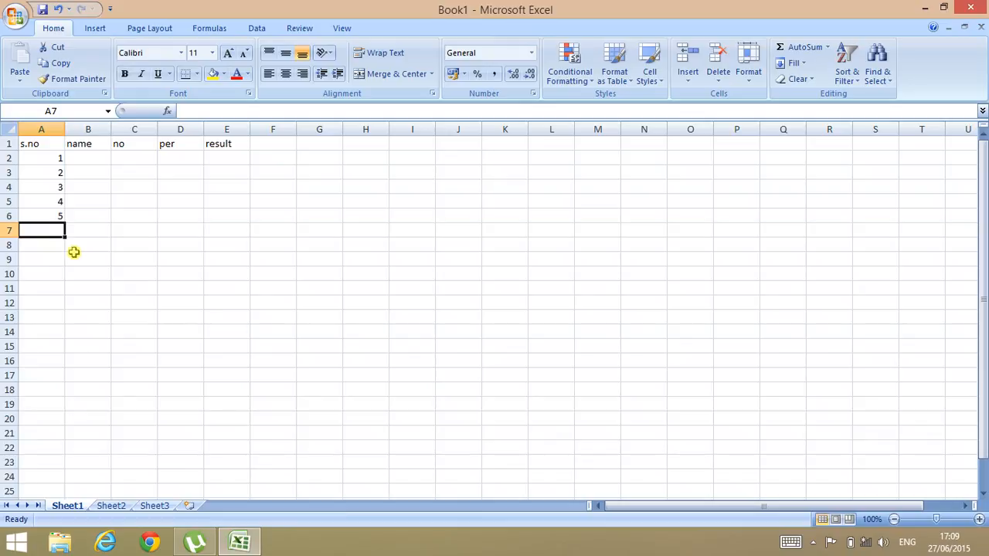
{"action": "key", "text": "ctrl+z"}
{"action": "key", "text": "ctrl+z"}
{"action": "key", "text": "ctrl+z"}
{"action": "key", "text": "ctrl+z"}
{"action": "key", "text": "ctrl+z"}
{"action": "key", "text": "ctrl+z"}
{"action": "key", "text": "ctrl+z"}
{"action": "key", "text": "ctrl+z"}
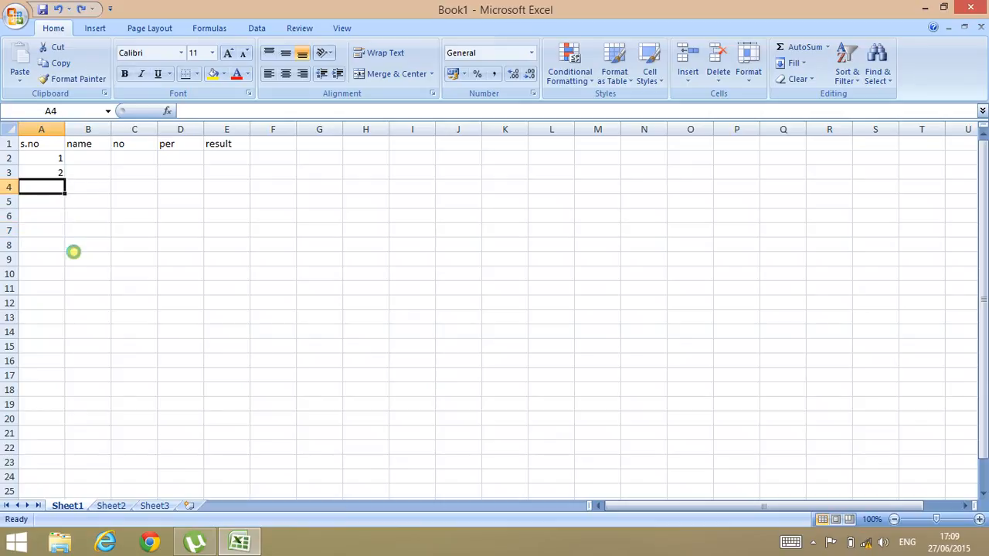
{"action": "key", "text": "ctrl+z"}
{"action": "key", "text": "ctrl+z"}
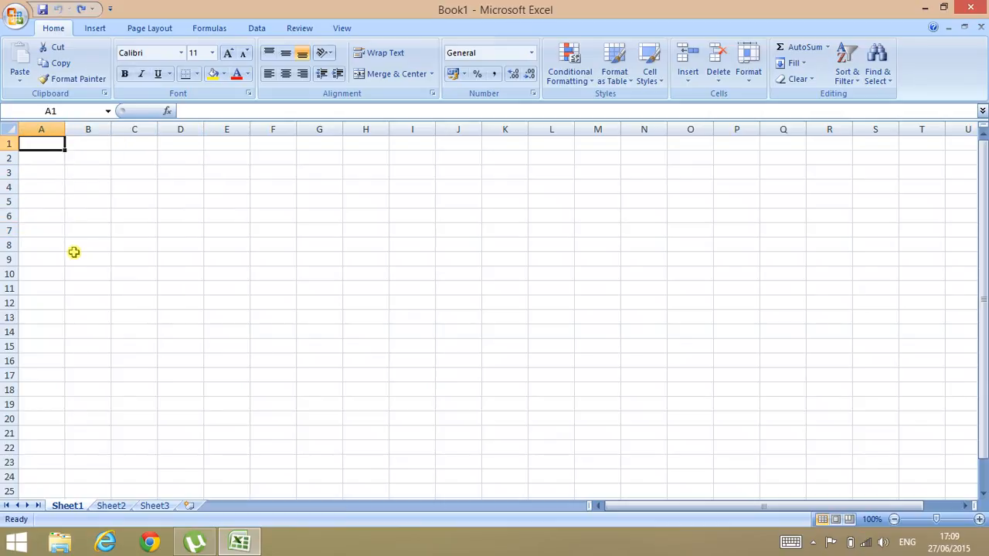
Step: Insert a table over A1:G10 with default headers Column1 through Column7
{"action": "left_click", "coordinate": [108, 35]}
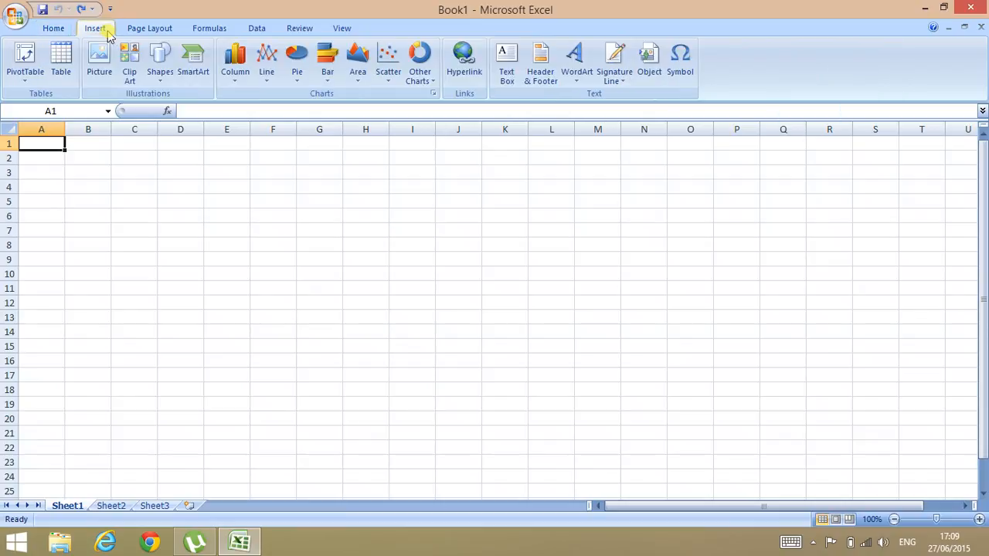
{"action": "left_click", "coordinate": [66, 71]}
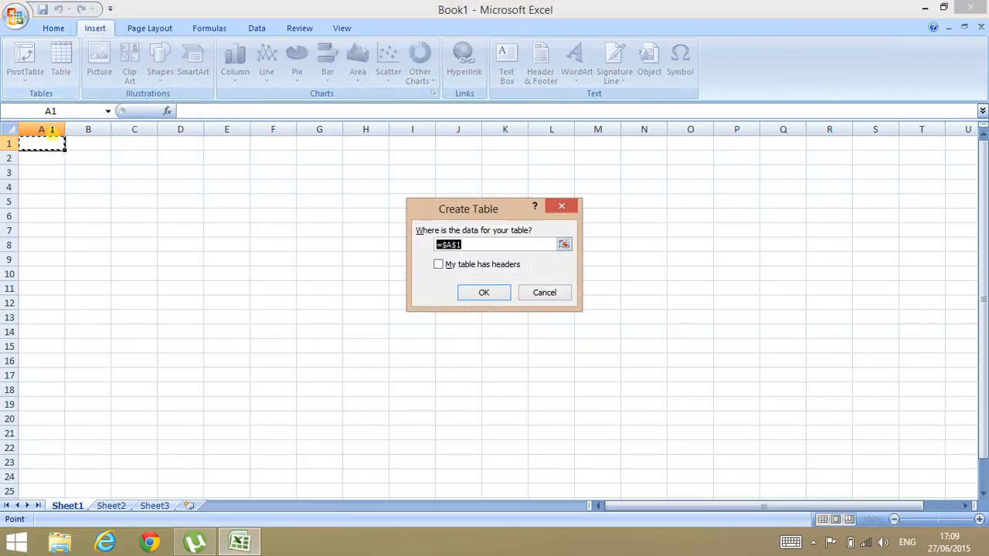
{"action": "left_click_drag", "start_coordinate": [64, 148], "coordinate": [326, 276]}
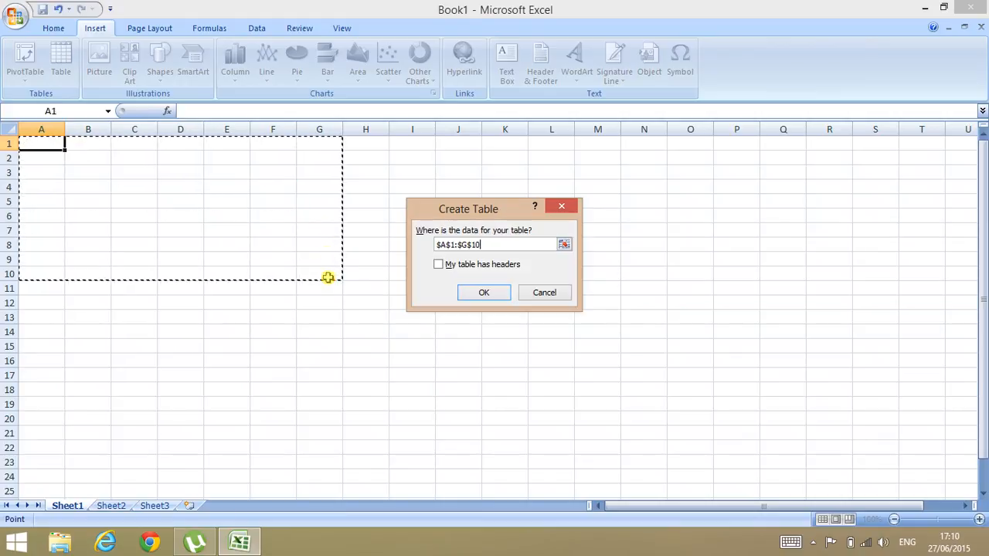
{"action": "left_click", "coordinate": [484, 296]}
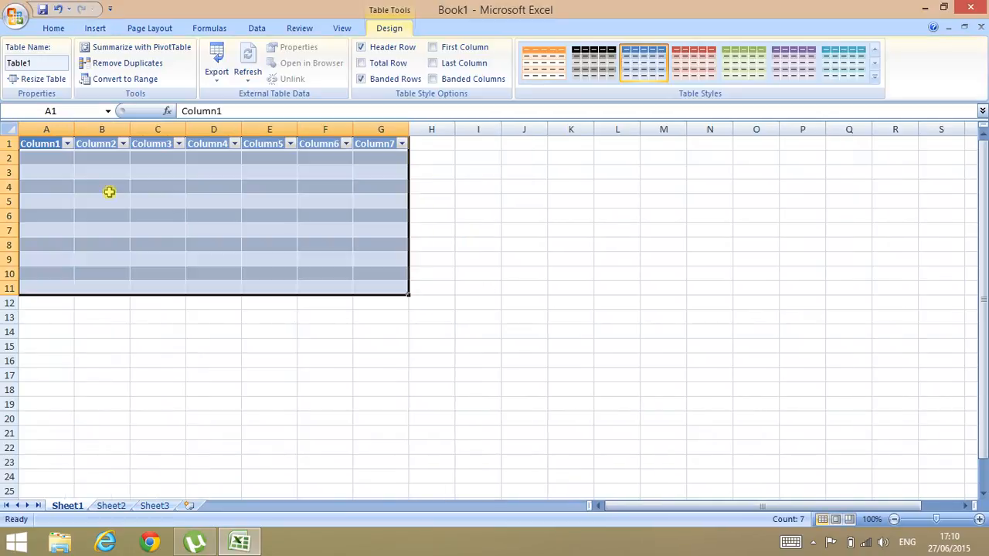
Step: Rename the table headers in A1:E1 to .no, name, no, per and result
{"action": "left_click", "coordinate": [63, 147]}
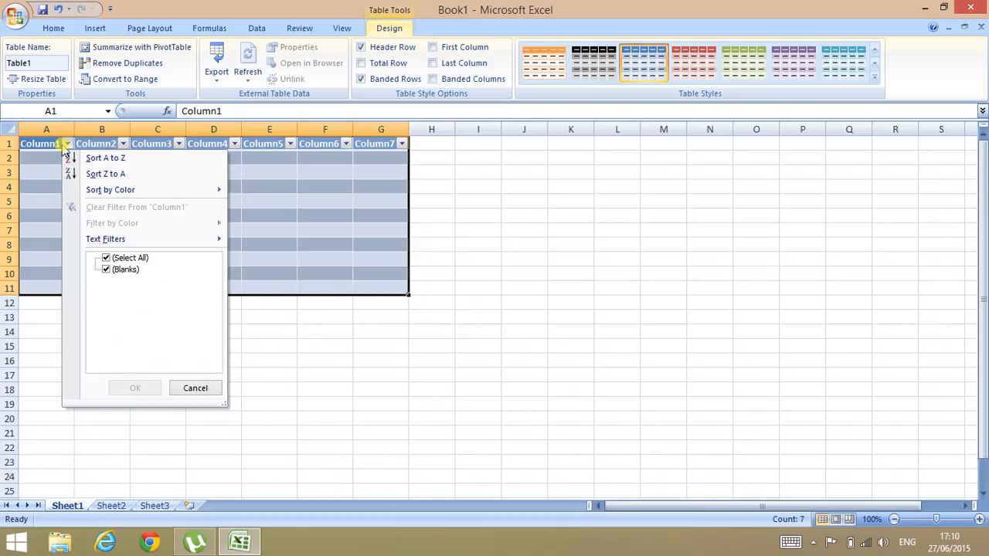
{"action": "key", "text": "Escape"}
{"action": "type", "text": ".no"}
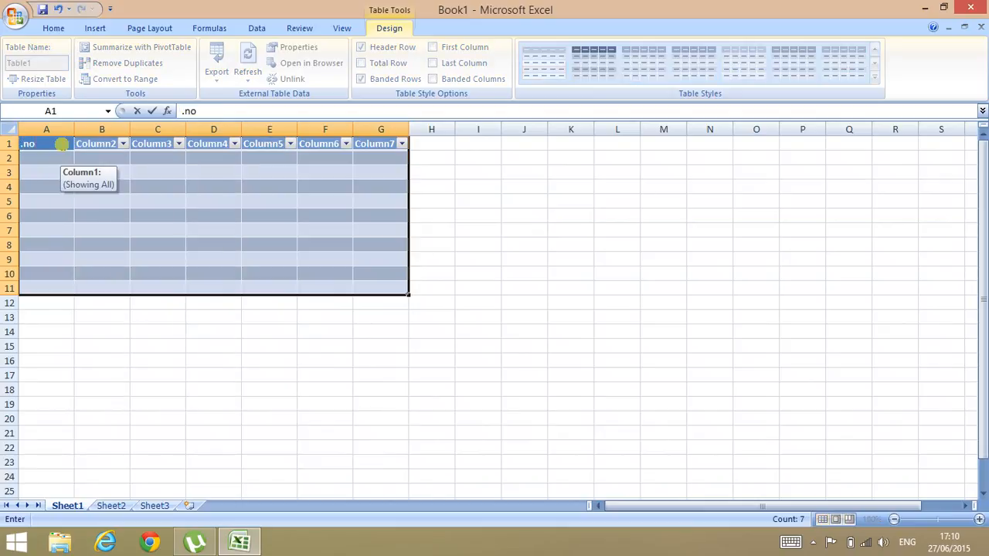
{"action": "left_click", "coordinate": [93, 144]}
{"action": "type", "text": "n"}
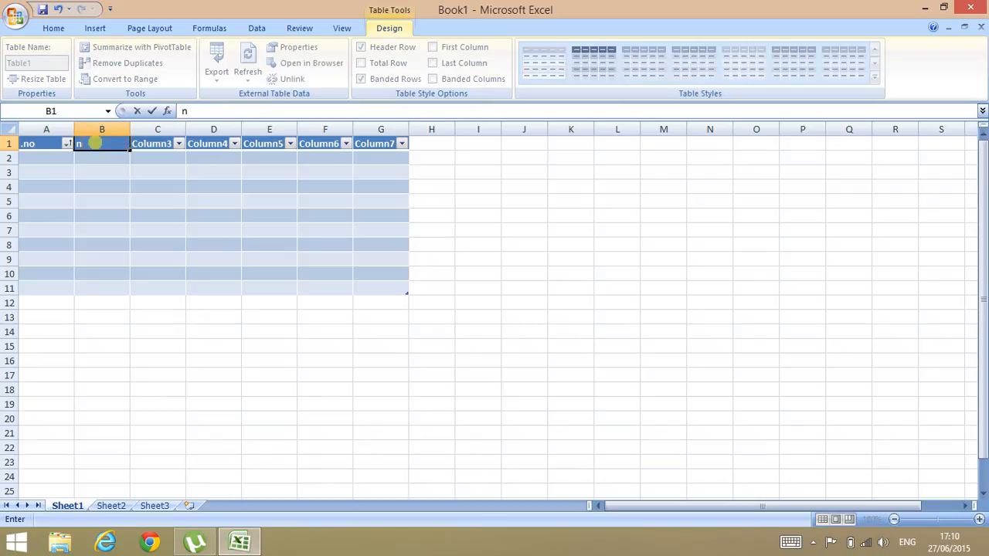
{"action": "type", "text": "ame"}
{"action": "left_click", "coordinate": [157, 144]}
{"action": "type", "text": "no"}
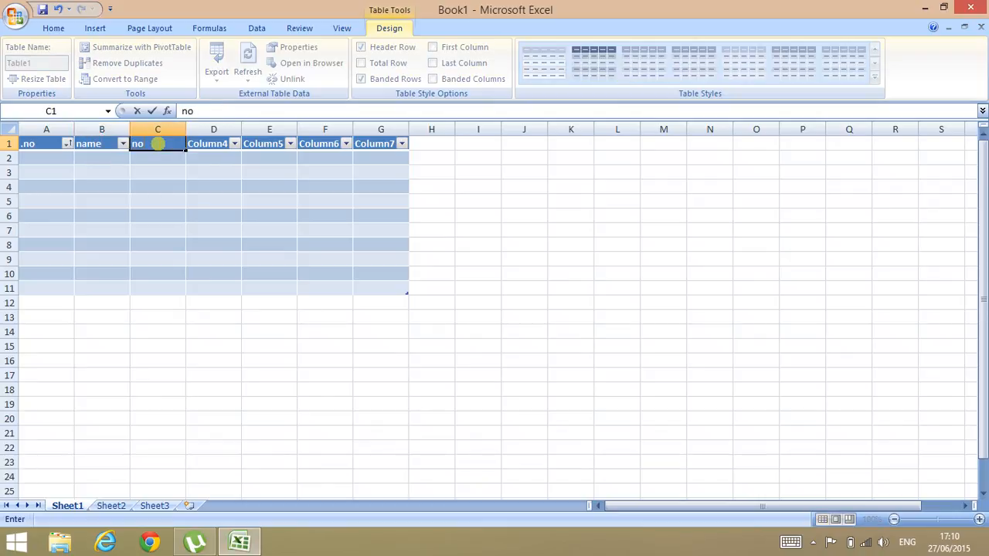
{"action": "left_click", "coordinate": [197, 144]}
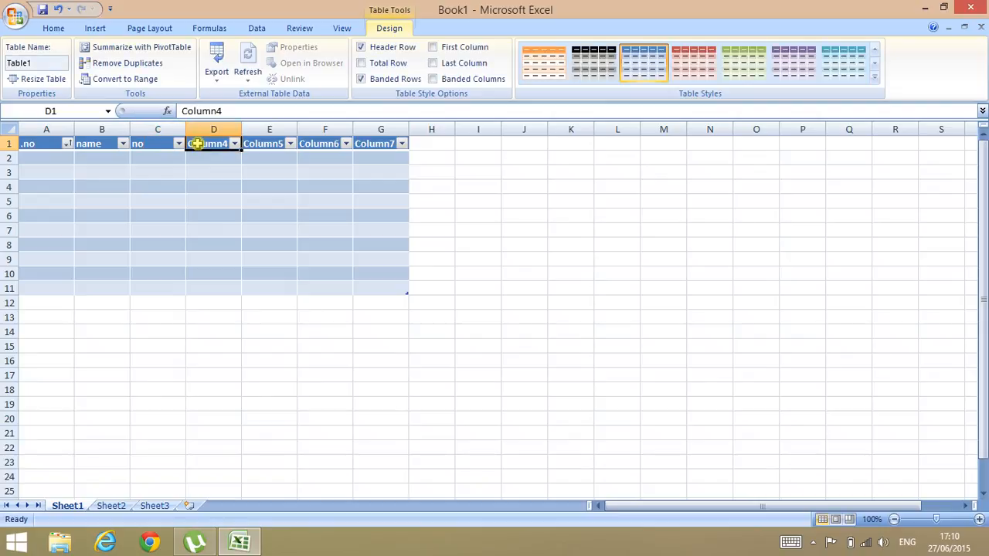
{"action": "type", "text": "per"}
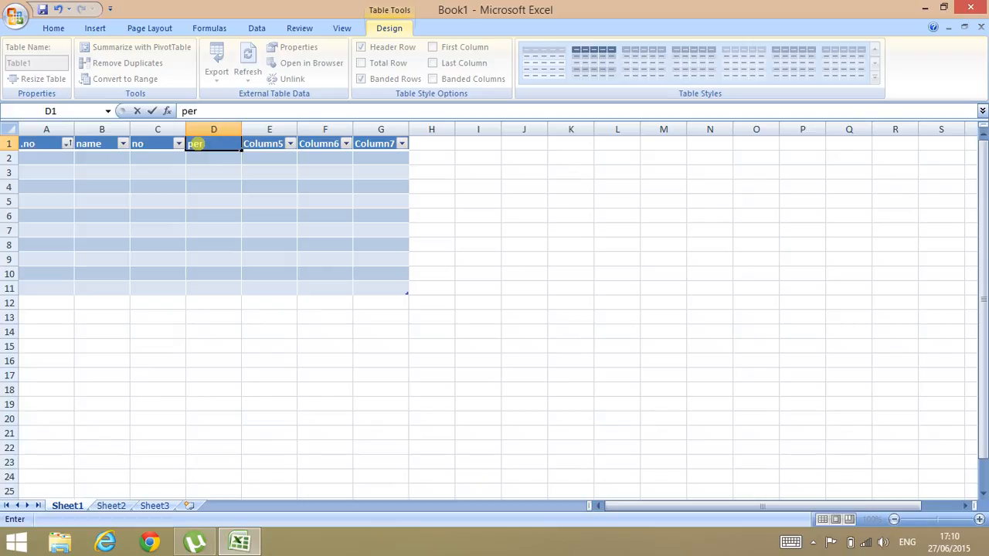
{"action": "left_click", "coordinate": [250, 144]}
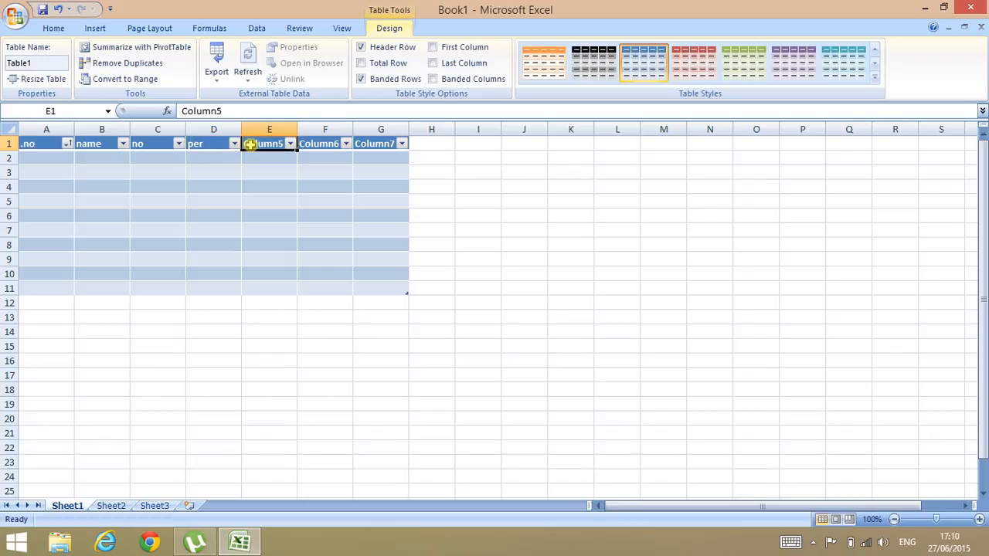
{"action": "type", "text": "result"}
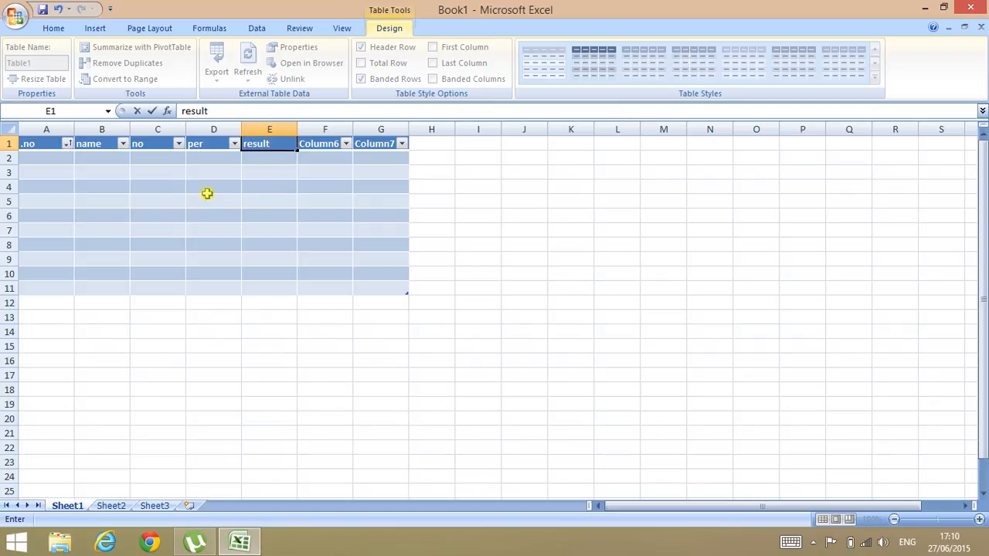
Step: Confirm the result heading, apply a light pink table style, and select cell I1
{"action": "left_click", "coordinate": [124, 172]}
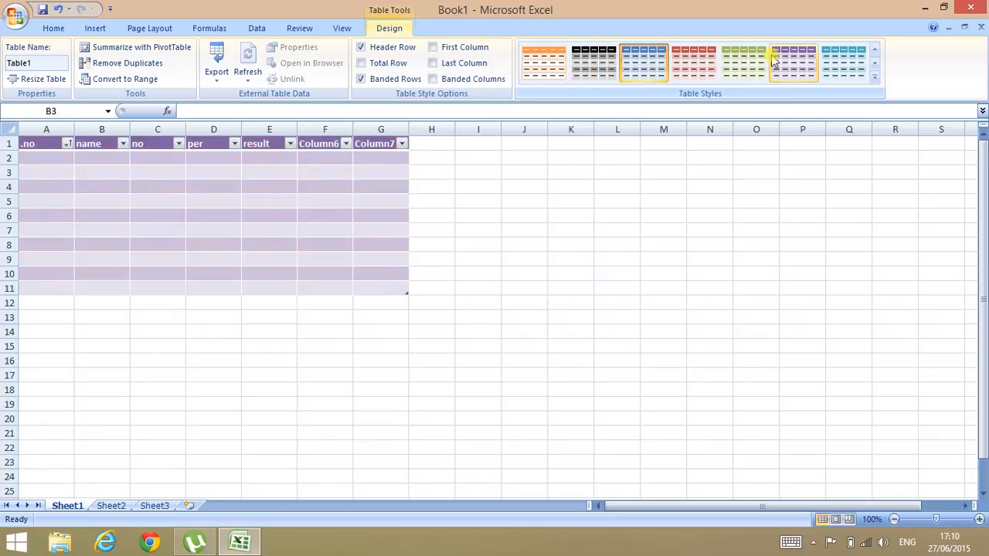
{"action": "left_click", "coordinate": [834, 62]}
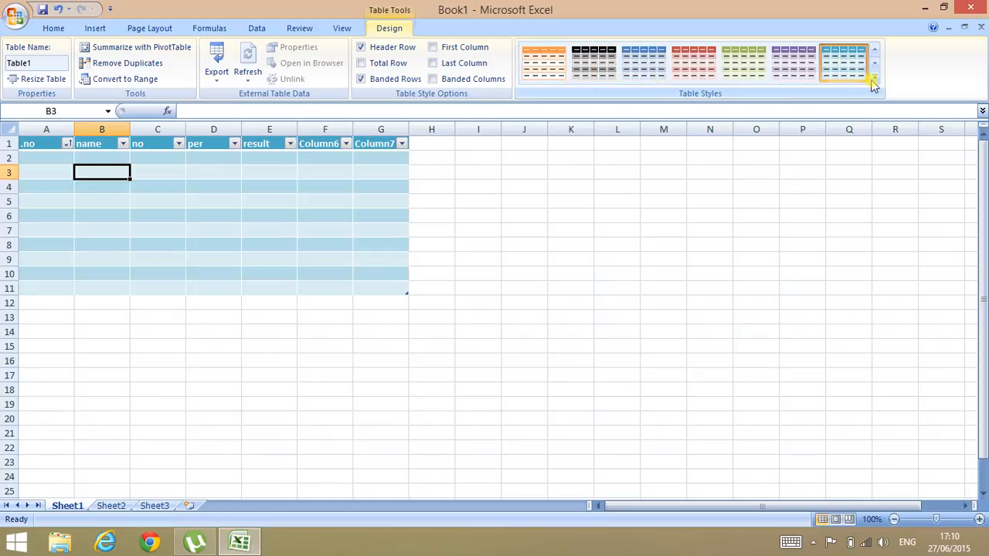
{"action": "left_click", "coordinate": [874, 82]}
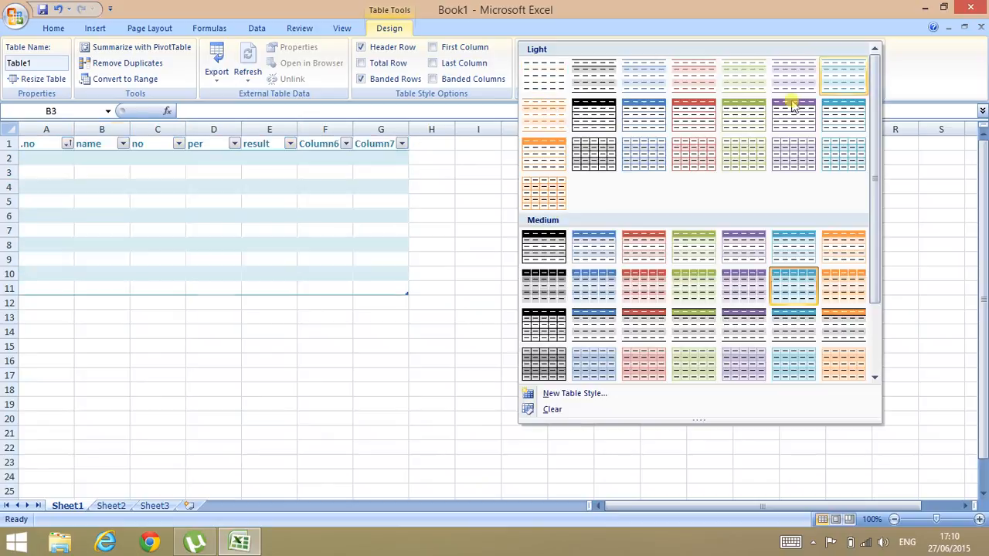
{"action": "left_click", "coordinate": [704, 158]}
{"action": "left_click", "coordinate": [481, 145]}
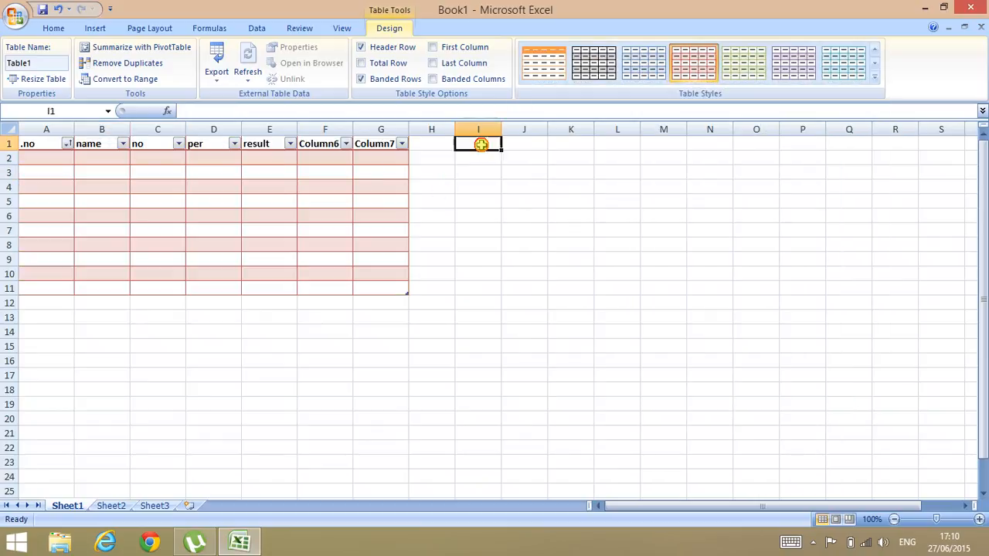
Step: Enter qrfg in I1 and fill it across I1:O1 and down to row 8
{"action": "type", "text": "qrfg"}
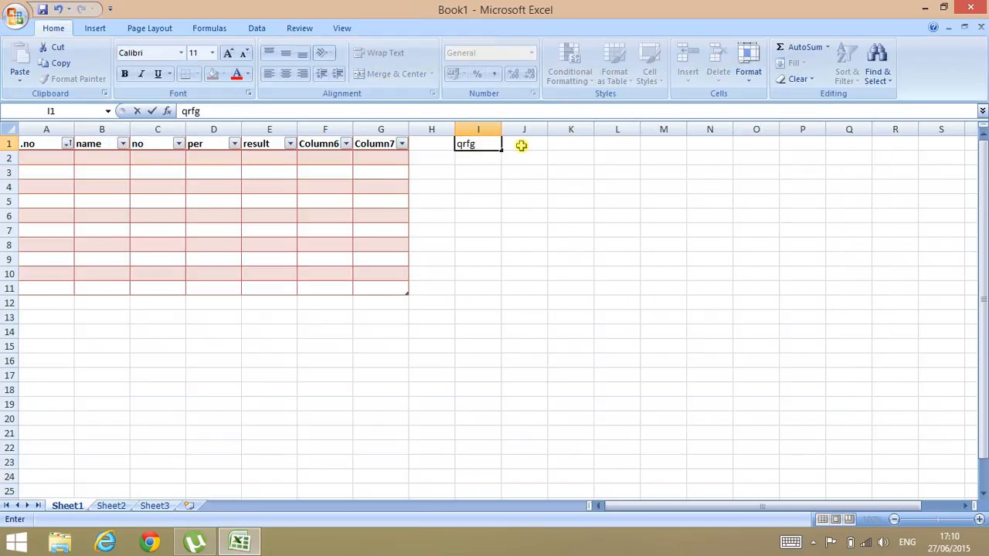
{"action": "left_click", "coordinate": [523, 145]}
{"action": "type", "text": "flh"}
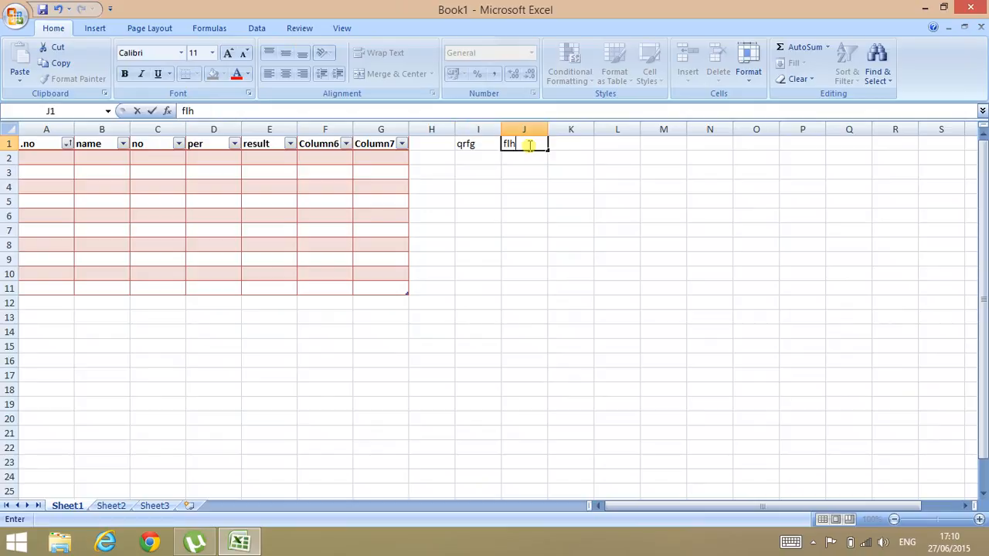
{"action": "left_click", "coordinate": [466, 146]}
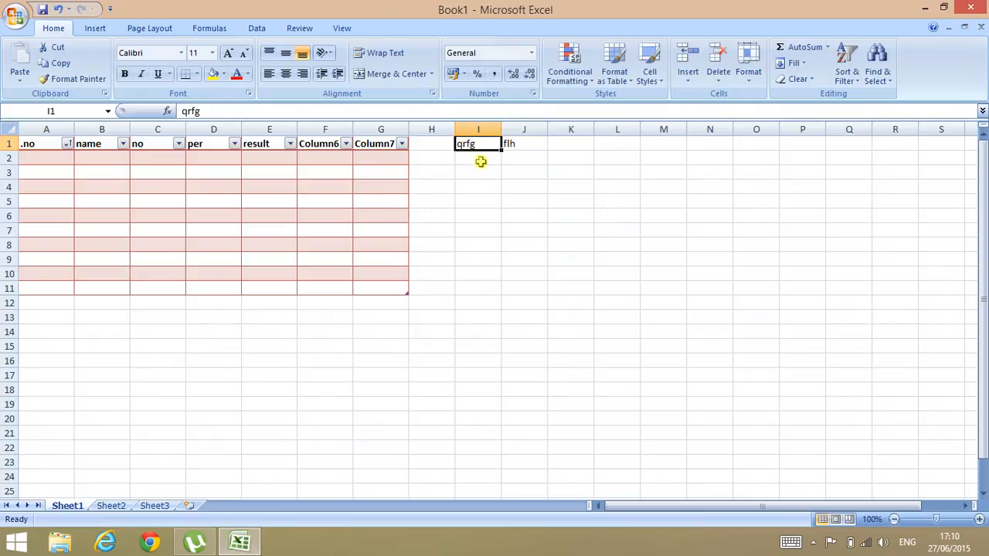
{"action": "left_click_drag", "start_coordinate": [499, 149], "coordinate": [759, 198]}
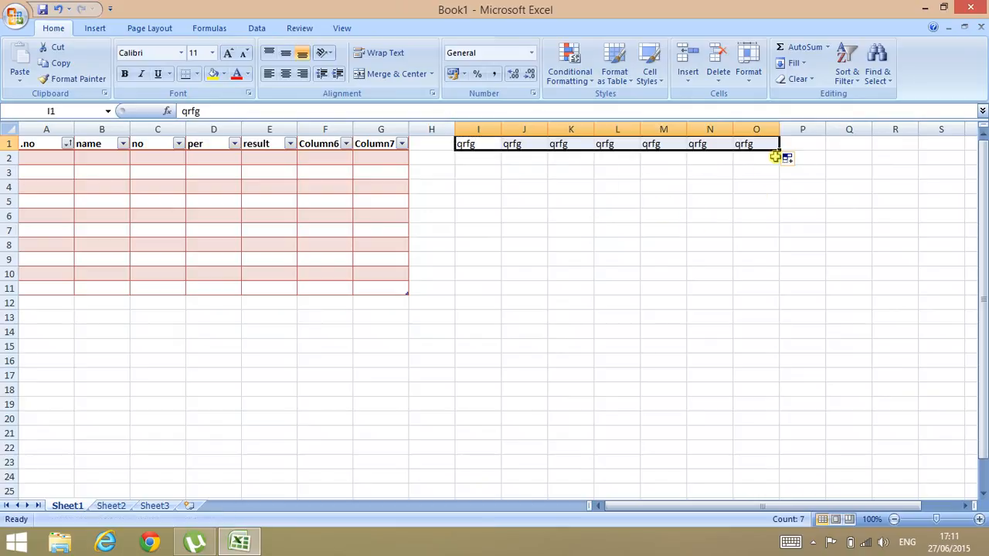
{"action": "left_click_drag", "start_coordinate": [778, 149], "coordinate": [763, 251]}
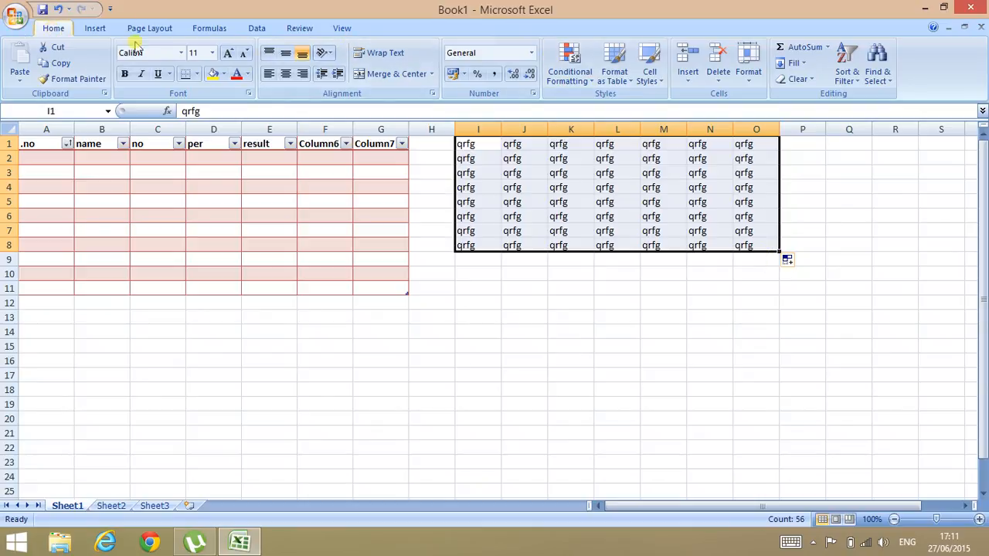
Step: Apply the orange Input cell style to I1:O8
{"action": "left_click", "coordinate": [652, 85]}
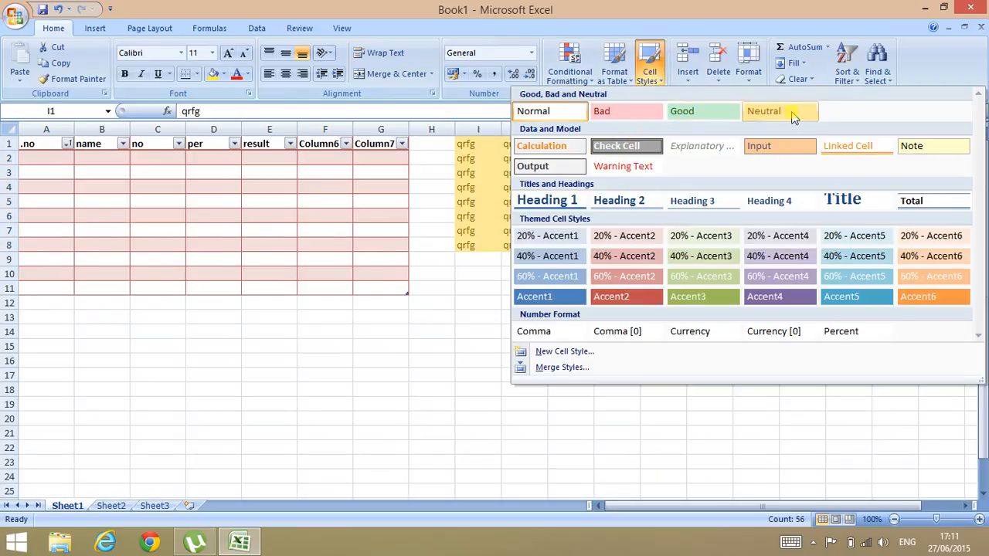
{"action": "left_click", "coordinate": [781, 154]}
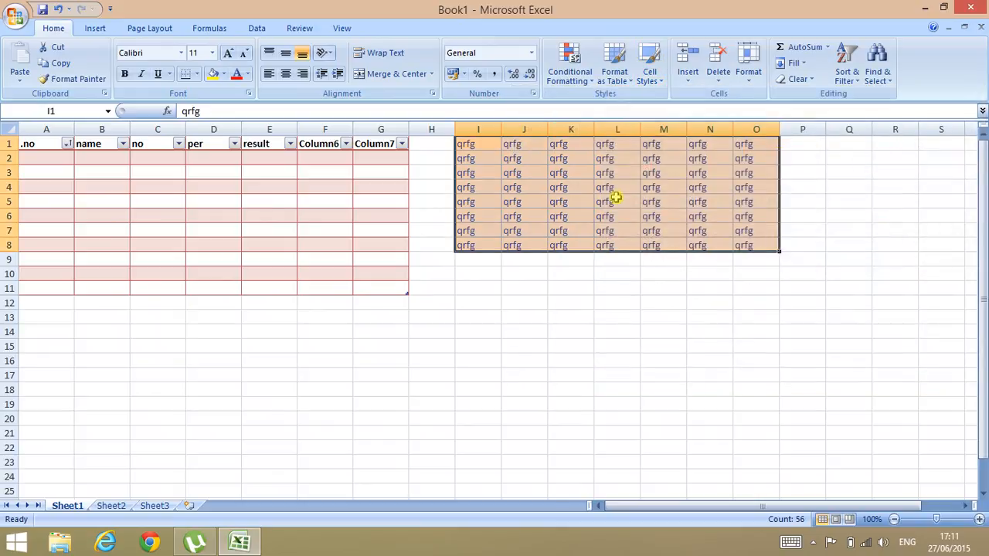
{"action": "left_click", "coordinate": [478, 158]}
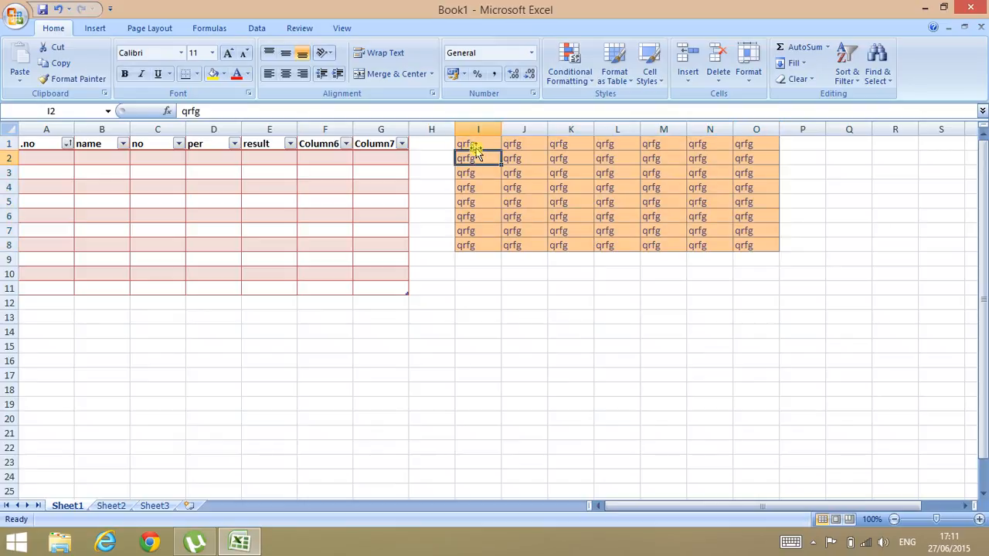
Step: Give the top row I1:O1 the green Good cell style
{"action": "left_click", "coordinate": [473, 143]}
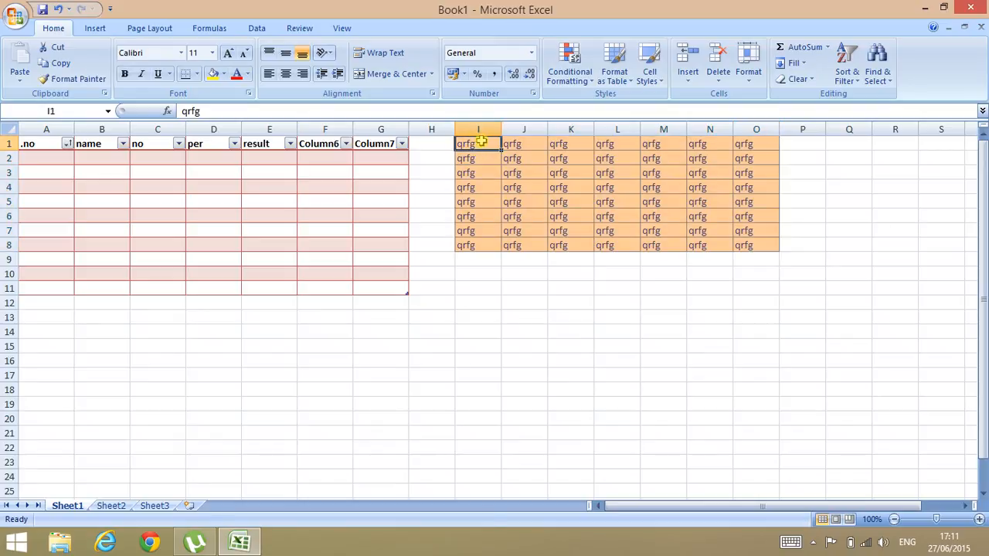
{"action": "left_click_drag", "start_coordinate": [493, 144], "coordinate": [747, 144]}
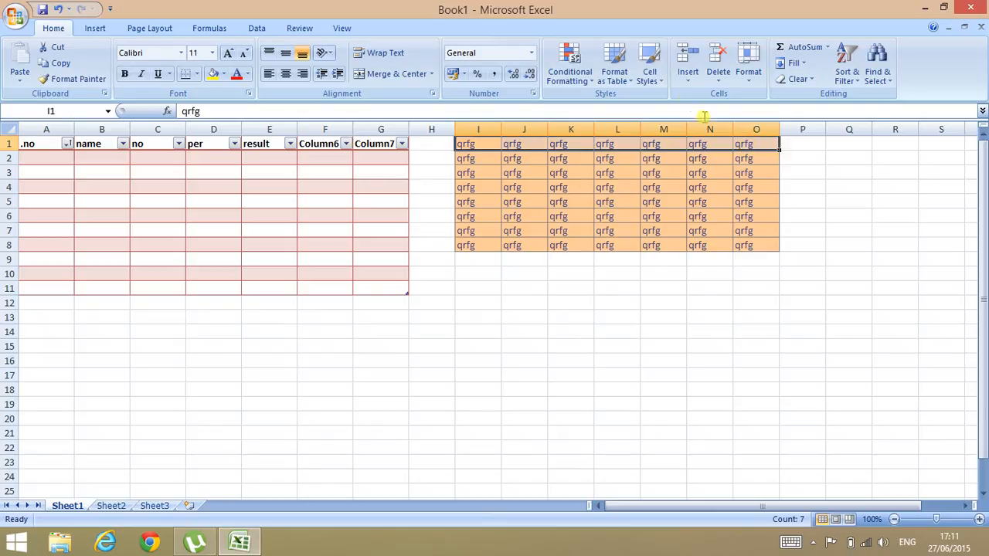
{"action": "left_click", "coordinate": [658, 81]}
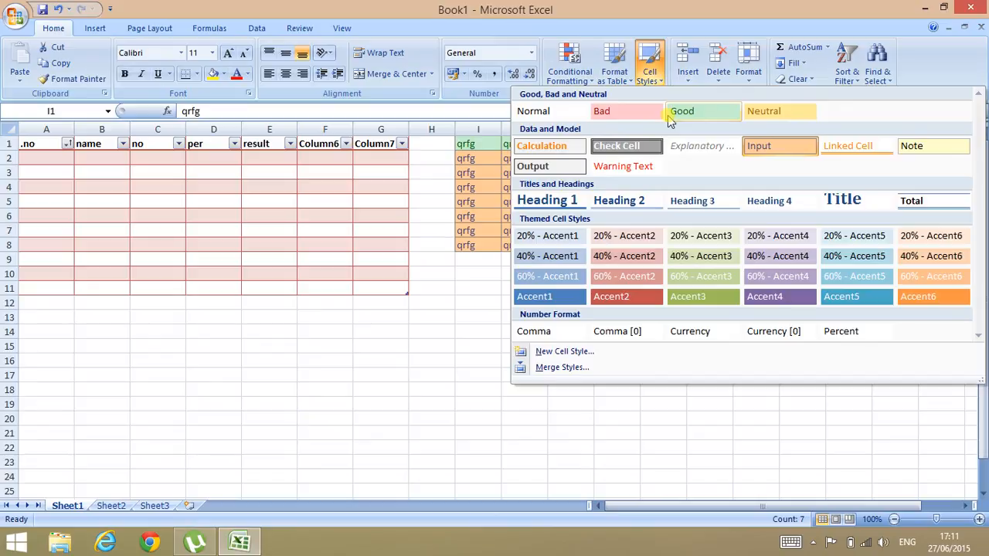
{"action": "left_click", "coordinate": [669, 115]}
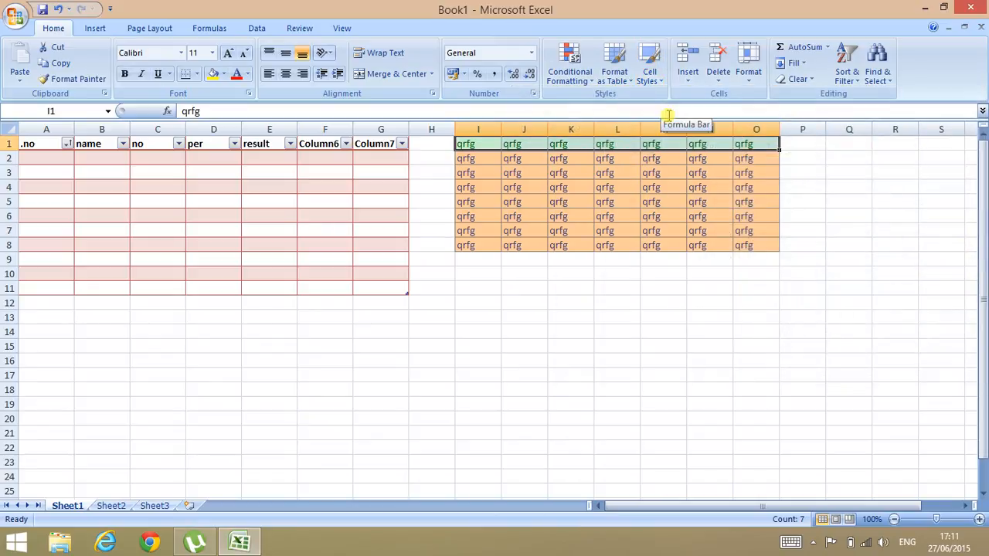
Step: Apply the Output cell style to row I3:O3
{"action": "left_click", "coordinate": [467, 173]}
{"action": "left_click_drag", "start_coordinate": [467, 173], "coordinate": [769, 172]}
{"action": "left_click", "coordinate": [768, 172]}
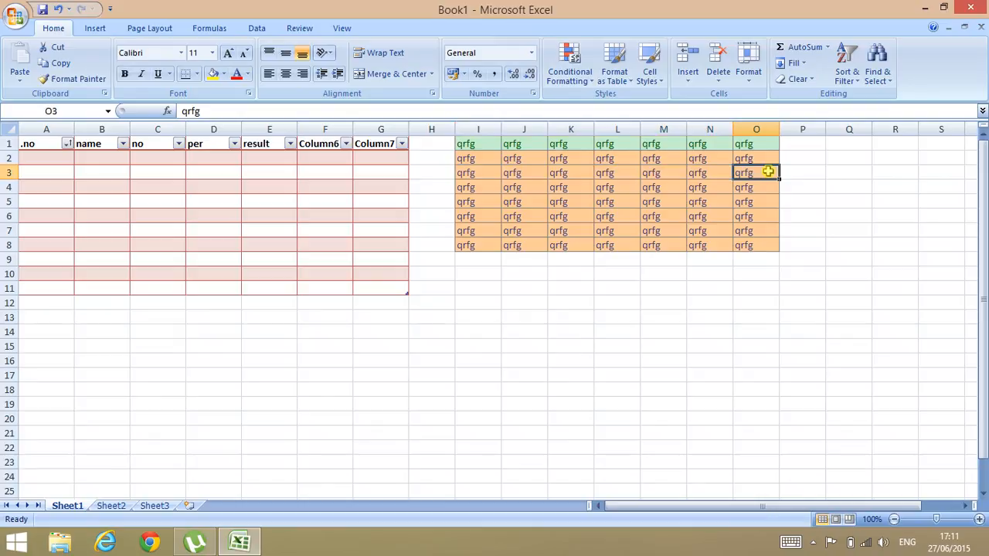
{"action": "left_click_drag", "start_coordinate": [470, 172], "coordinate": [740, 171]}
{"action": "left_click", "coordinate": [661, 79]}
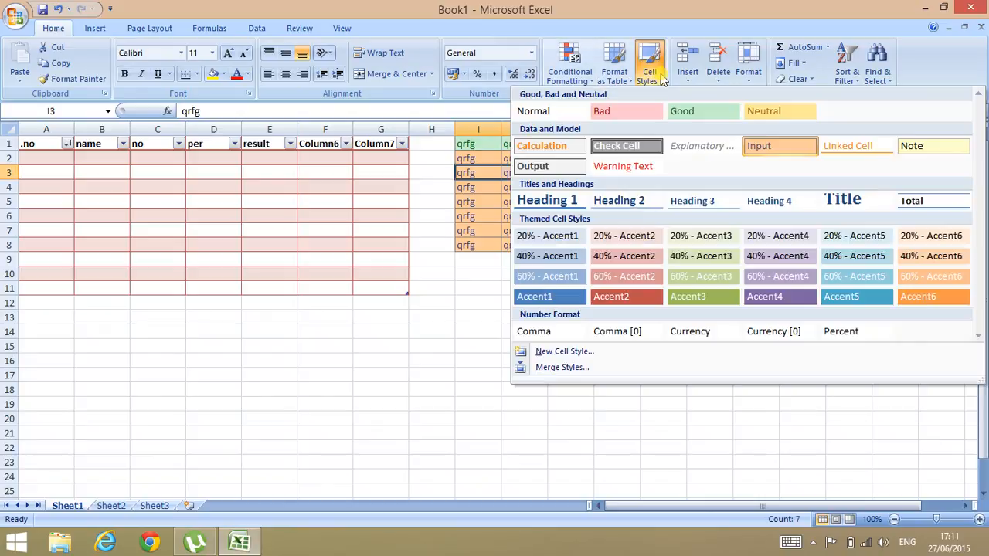
{"action": "left_click", "coordinate": [567, 166]}
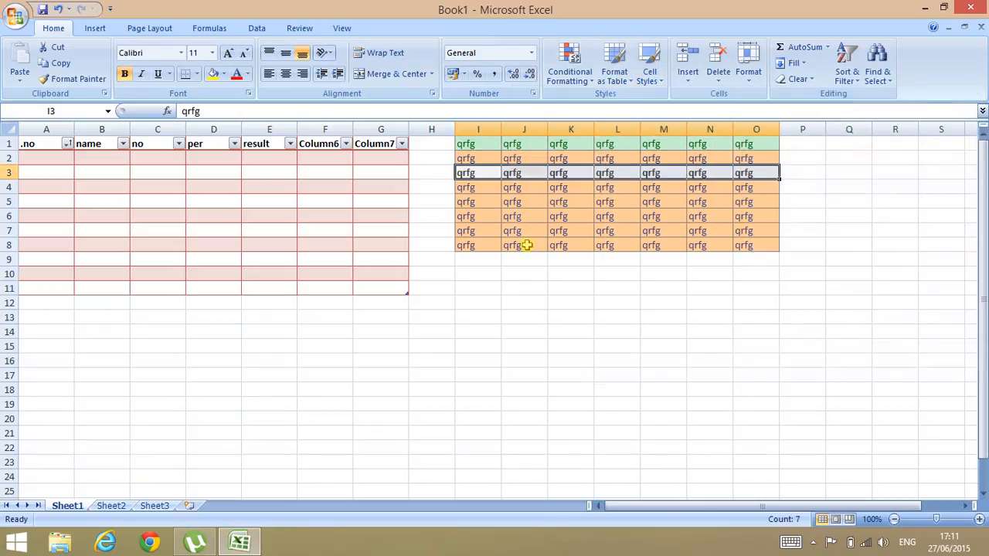
{"action": "left_click", "coordinate": [511, 281]}
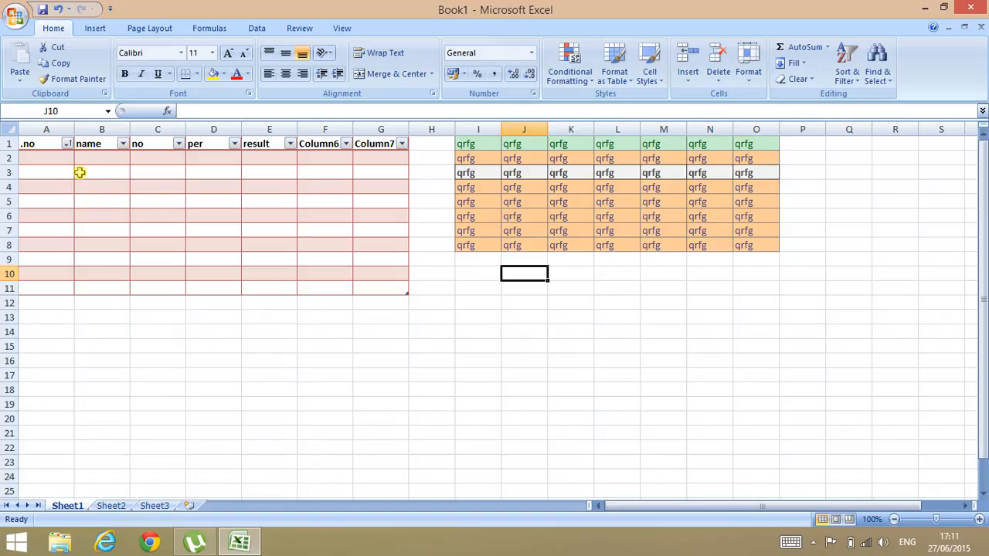
{"action": "left_click", "coordinate": [96, 29]}
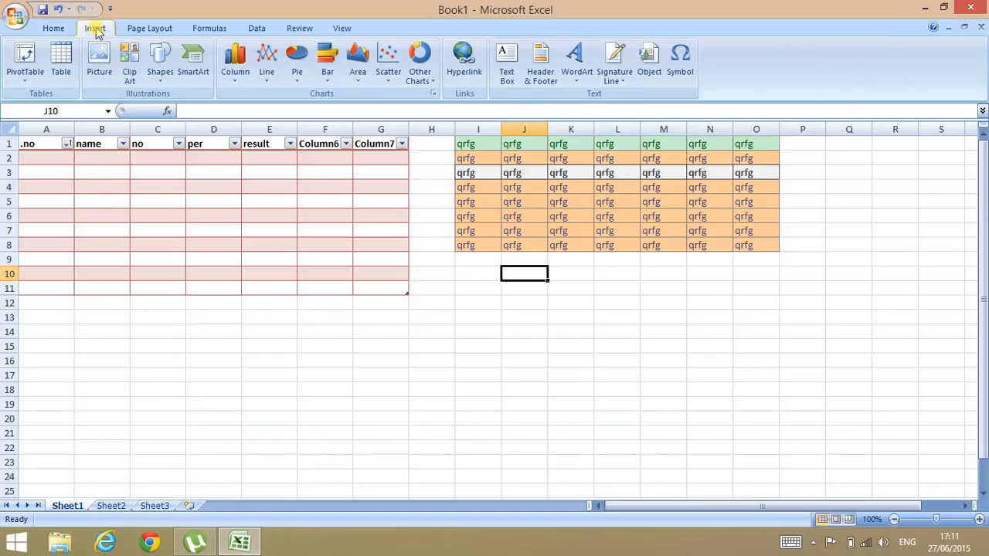
{"action": "left_click", "coordinate": [69, 71]}
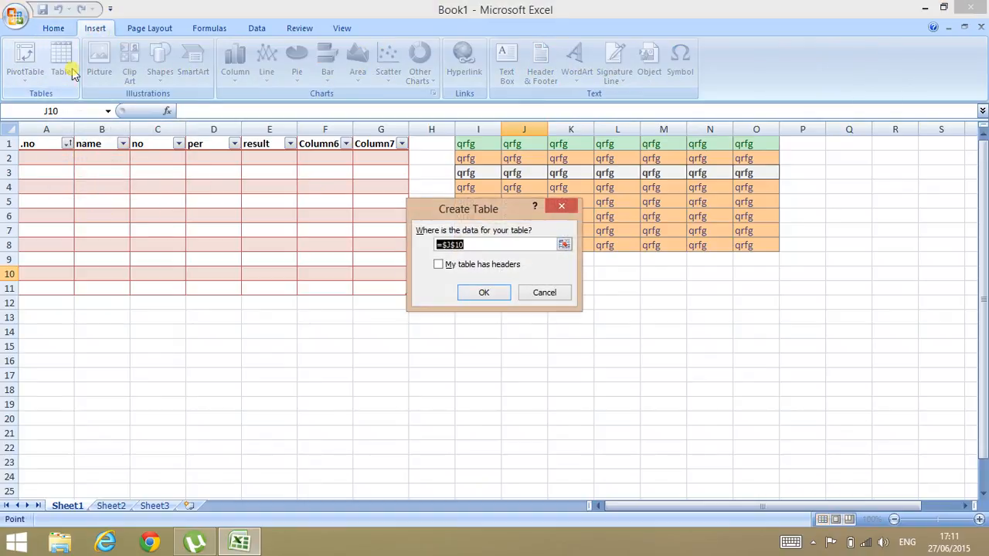
{"action": "left_click", "coordinate": [552, 206]}
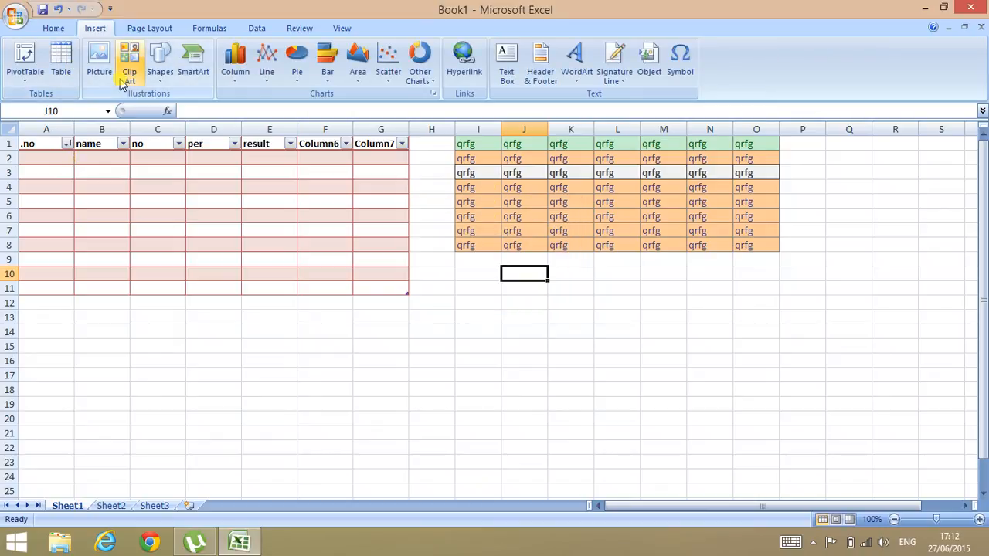
{"action": "left_click", "coordinate": [81, 188]}
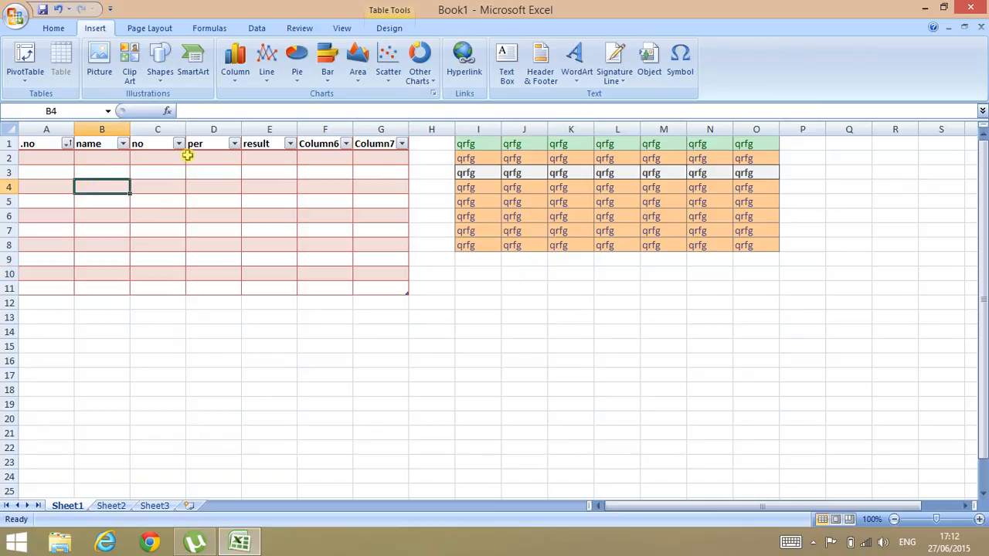
{"action": "left_click", "coordinate": [388, 30]}
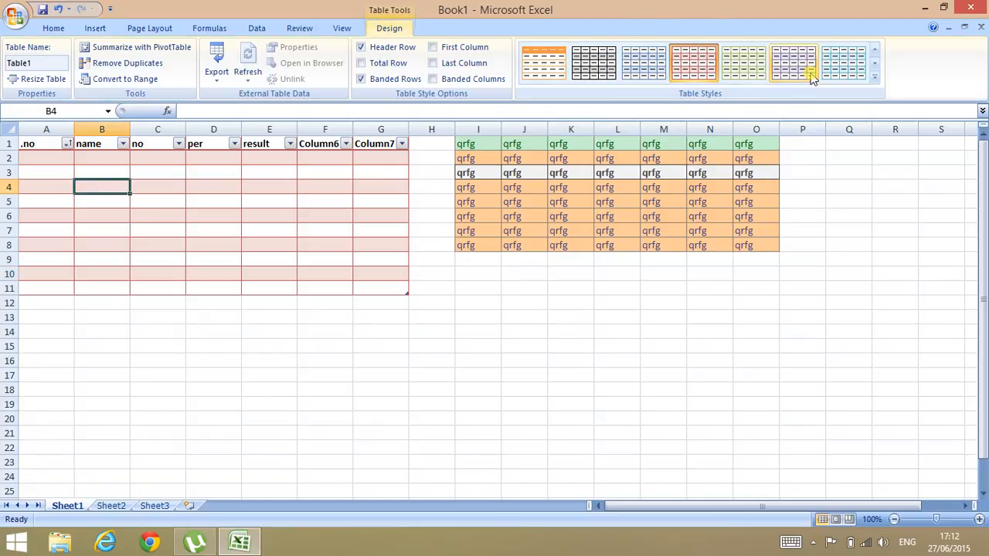
{"action": "left_click", "coordinate": [875, 80]}
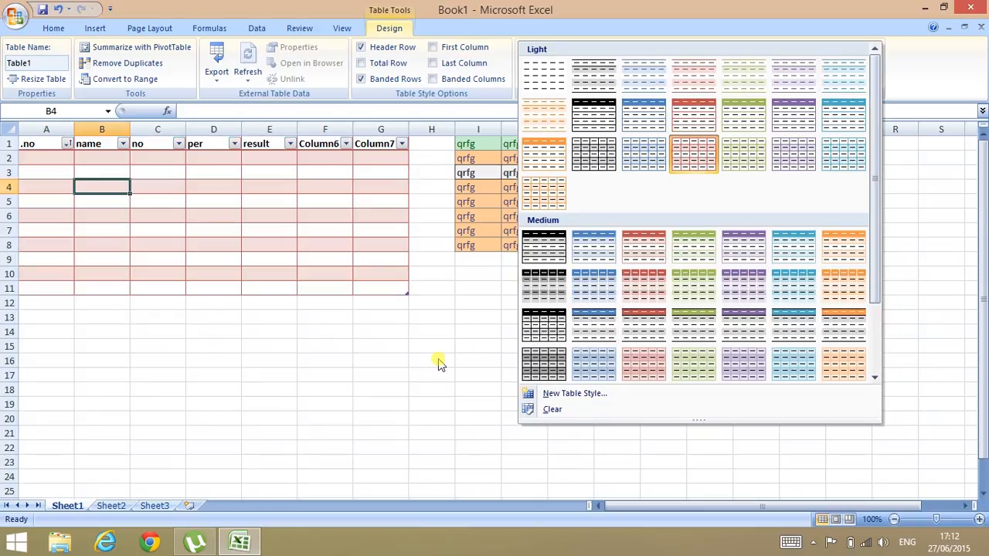
{"action": "left_click", "coordinate": [439, 359]}
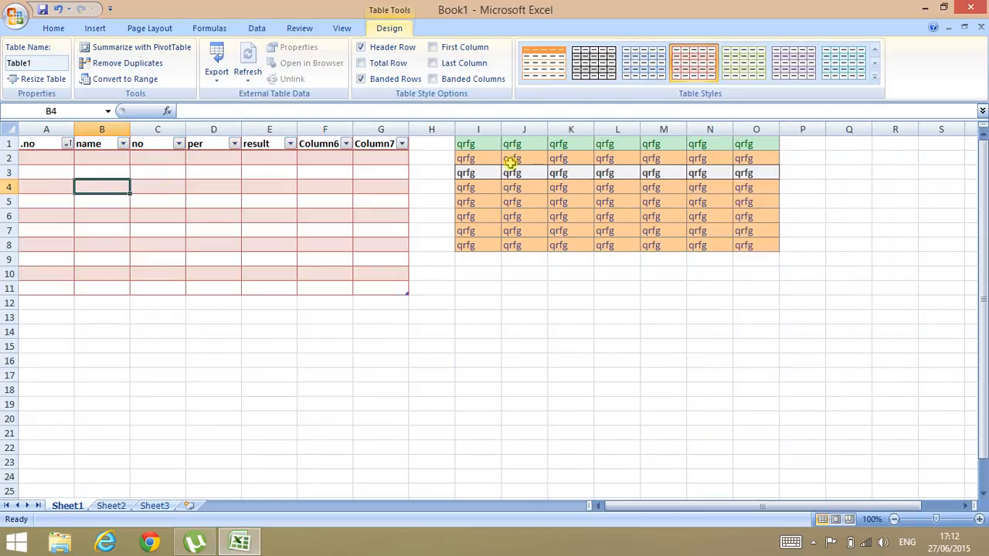
{"action": "left_click", "coordinate": [466, 144]}
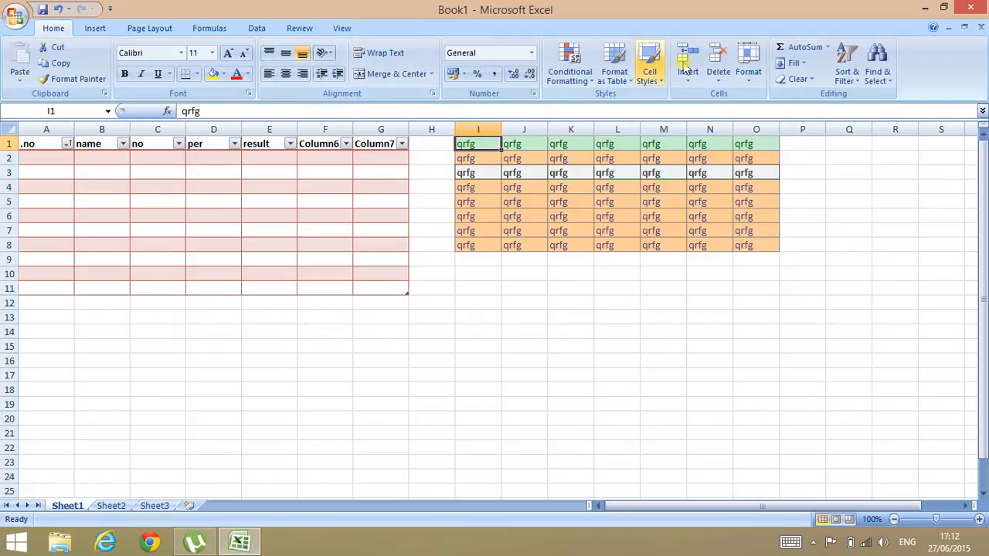
Step: Format I1:O8 as a table with light orange Table Style Light 17
{"action": "left_click", "coordinate": [653, 77]}
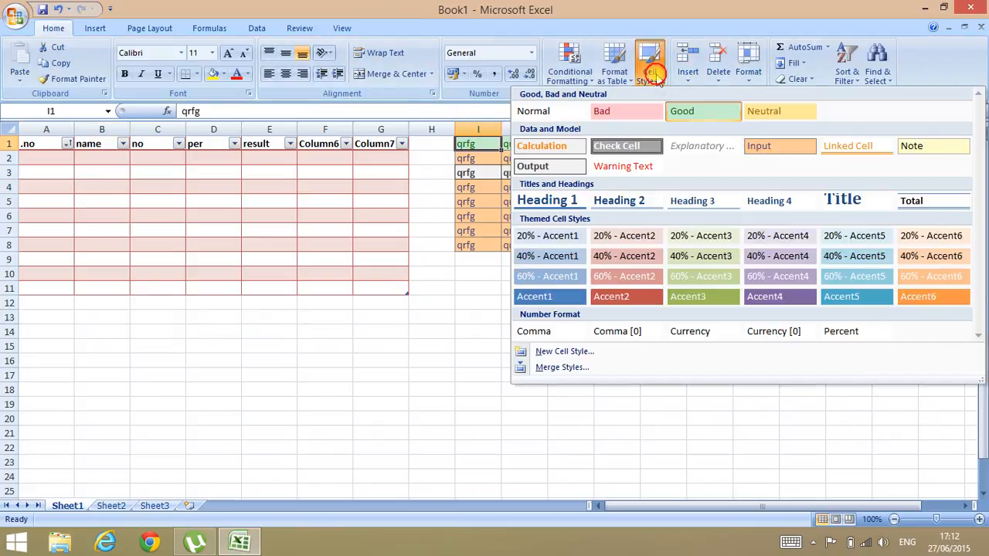
{"action": "left_click", "coordinate": [653, 73]}
{"action": "left_click", "coordinate": [627, 80]}
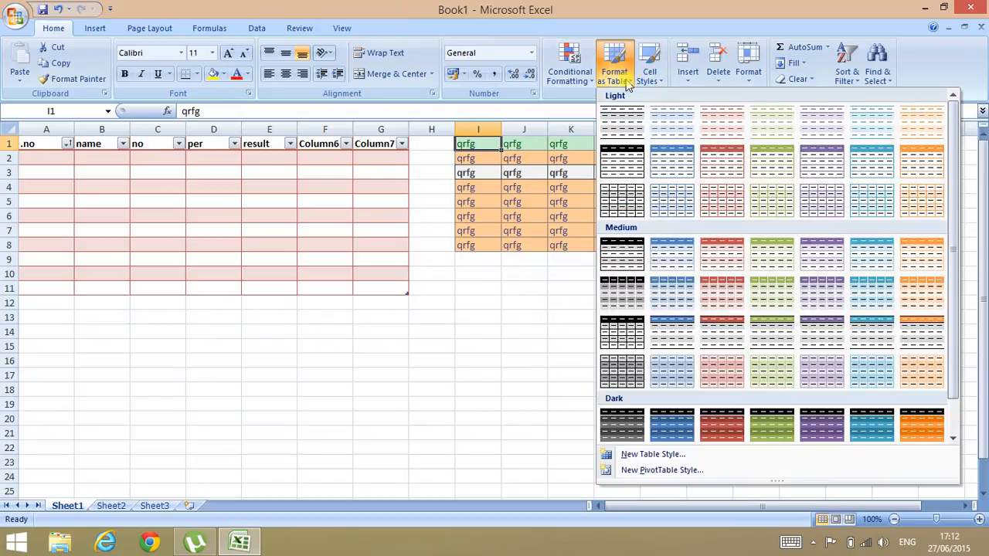
{"action": "left_click", "coordinate": [726, 205]}
{"action": "left_click", "coordinate": [491, 298]}
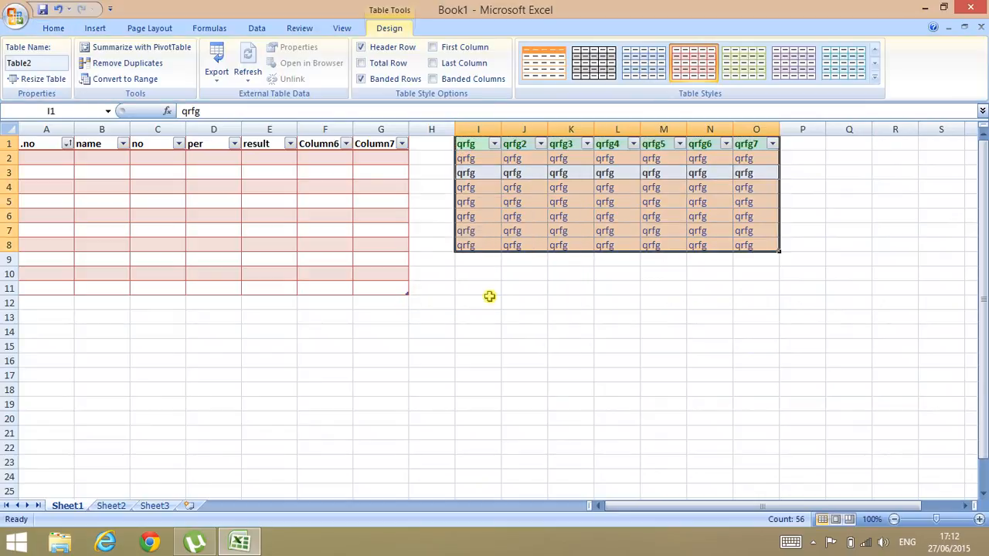
{"action": "left_click", "coordinate": [530, 313]}
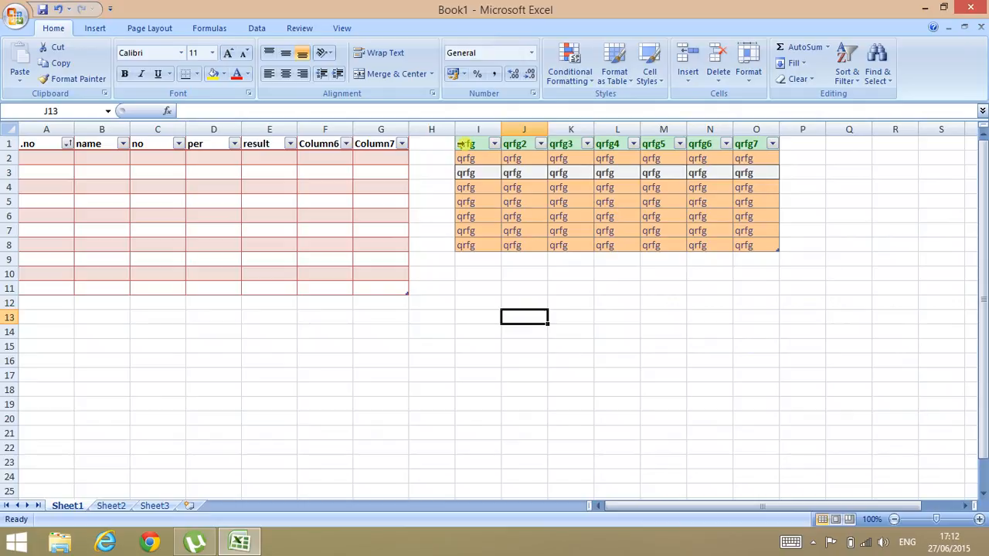
Step: Enter 1 in A2 and the person's full name in B2
{"action": "left_click", "coordinate": [41, 155]}
{"action": "type", "text": "1"}
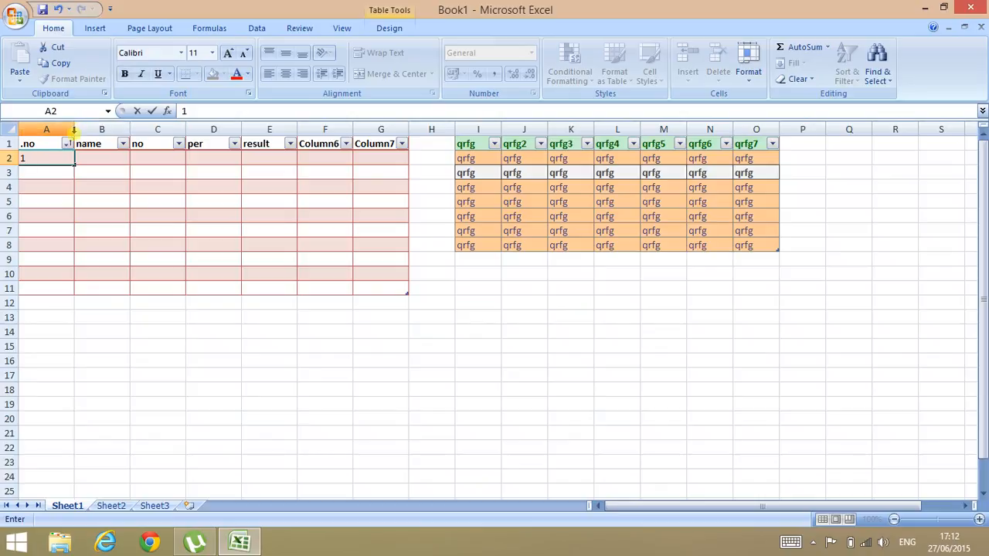
{"action": "left_click", "coordinate": [91, 163]}
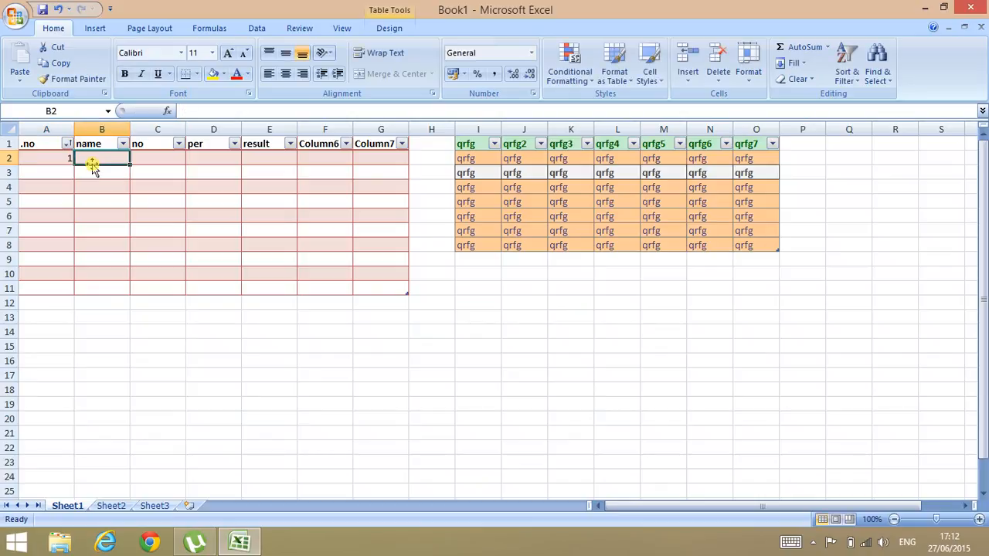
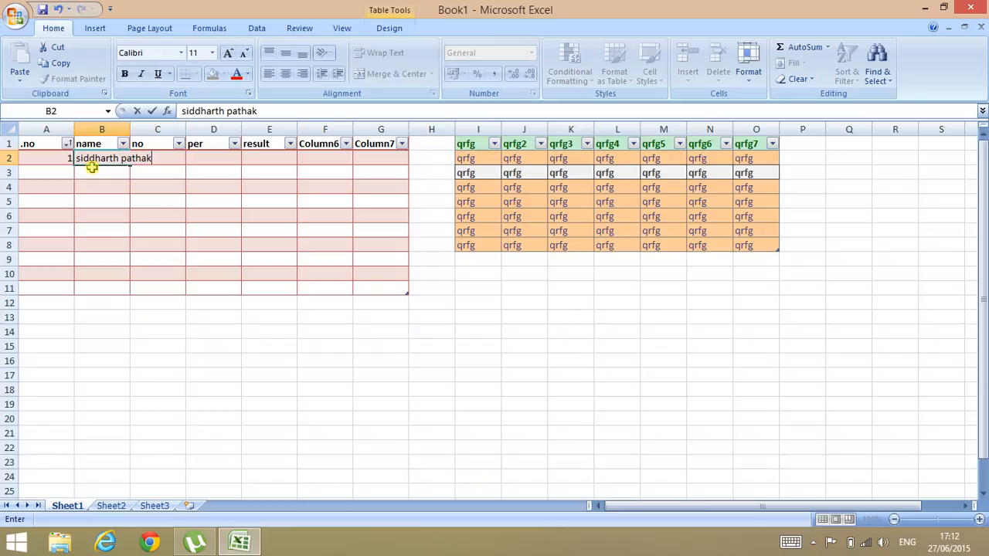
{"action": "key", "text": "Return"}
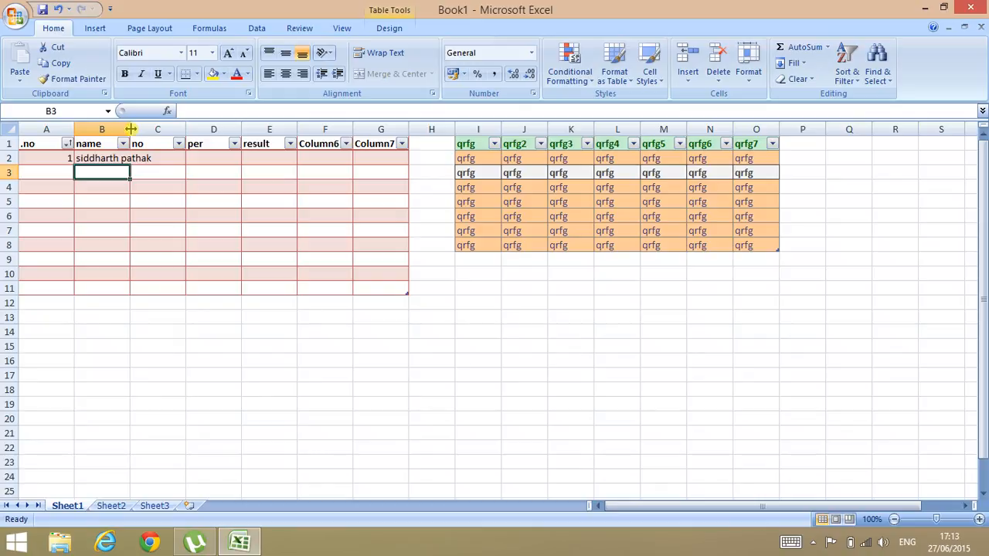
Step: AutoFit column B to the name and shrink column A to its contents
{"action": "mouse_move", "coordinate": [131, 129]}
{"action": "left_mouse_down"}
{"action": "mouse_move", "coordinate": [174, 129]}
{"action": "mouse_move", "coordinate": [120, 130]}
{"action": "left_mouse_up"}
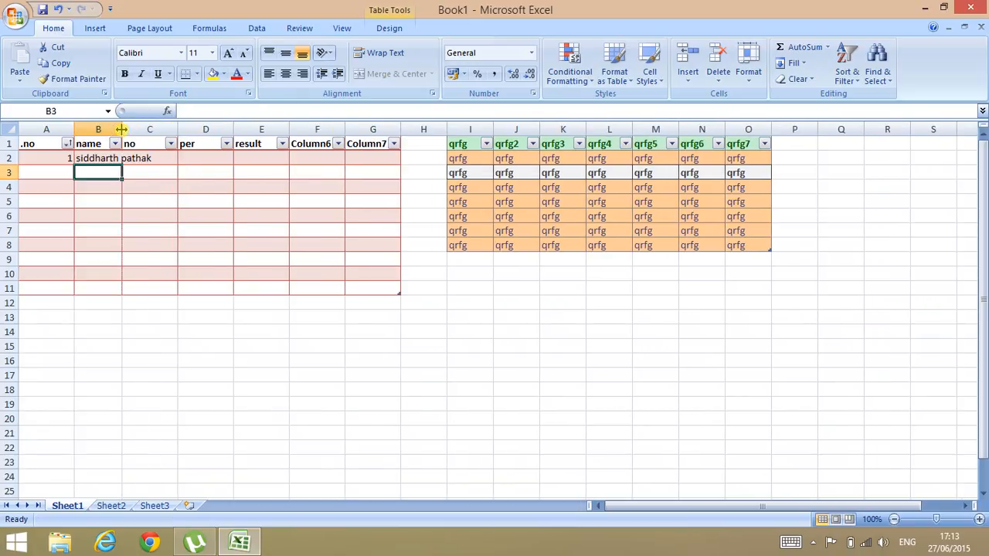
{"action": "double_click", "coordinate": [121, 129]}
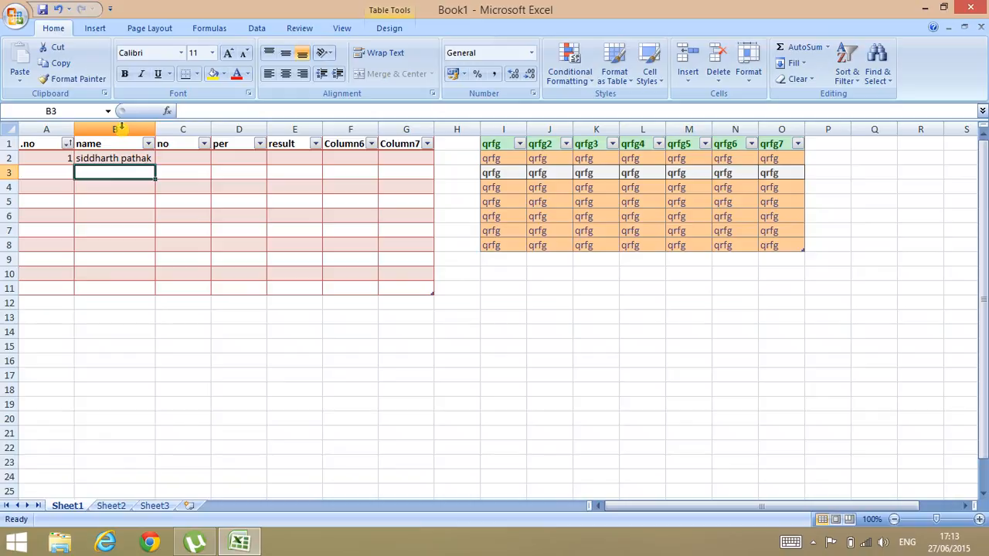
{"action": "double_click", "coordinate": [70, 130]}
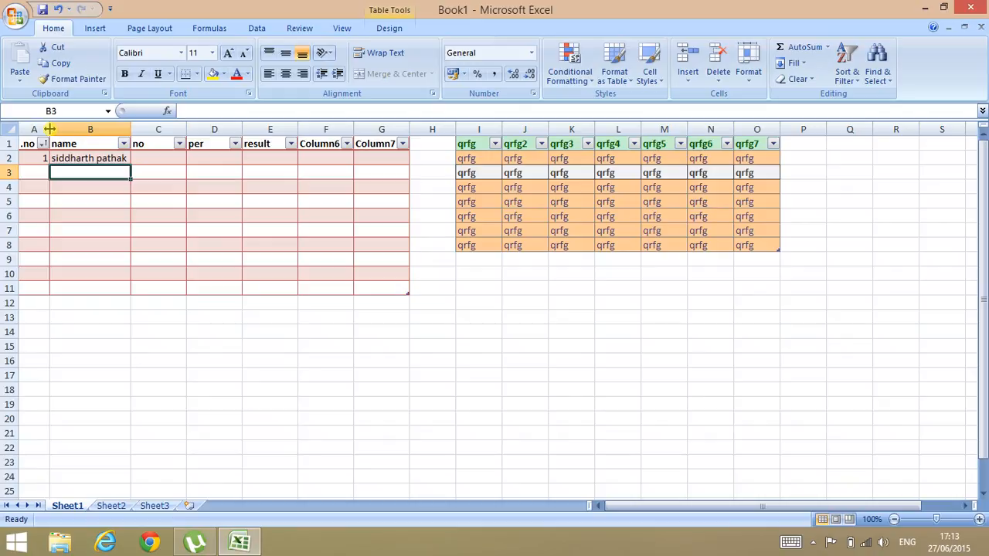
Step: Enter sd in C2 under no and narrow column C
{"action": "left_click", "coordinate": [166, 155]}
{"action": "type", "text": "sd"}
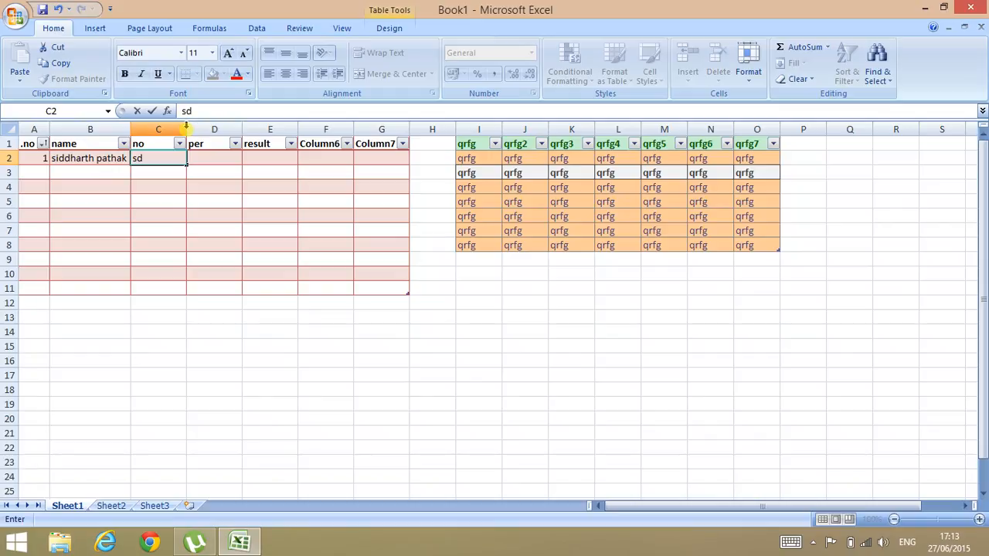
{"action": "left_click_drag", "start_coordinate": [186, 129], "coordinate": [158, 132]}
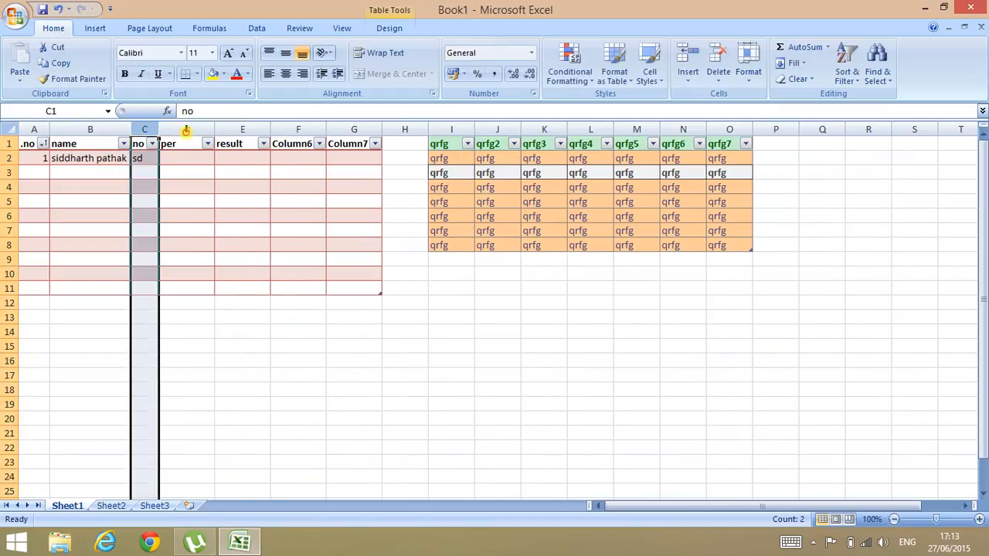
{"action": "left_click", "coordinate": [250, 415]}
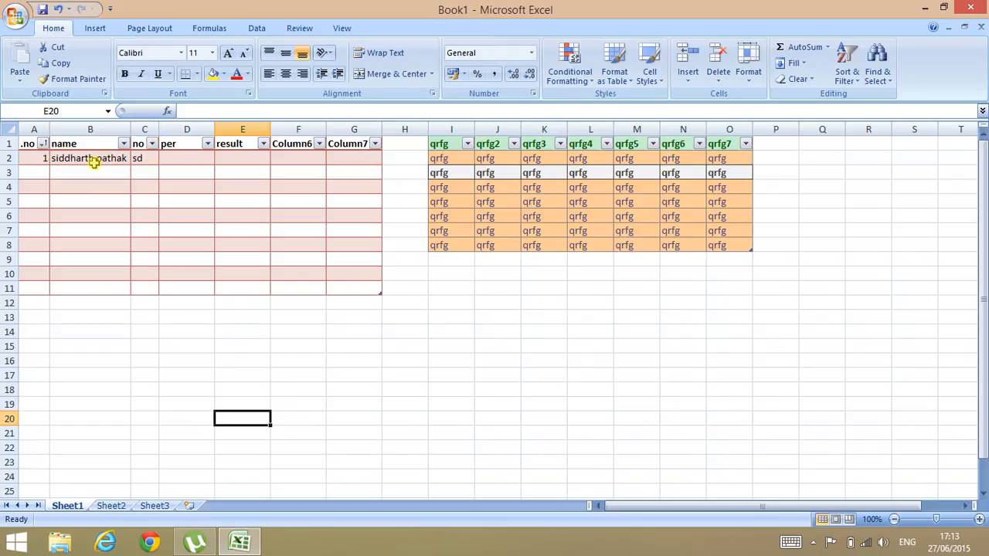
{"action": "double_click", "coordinate": [123, 158]}
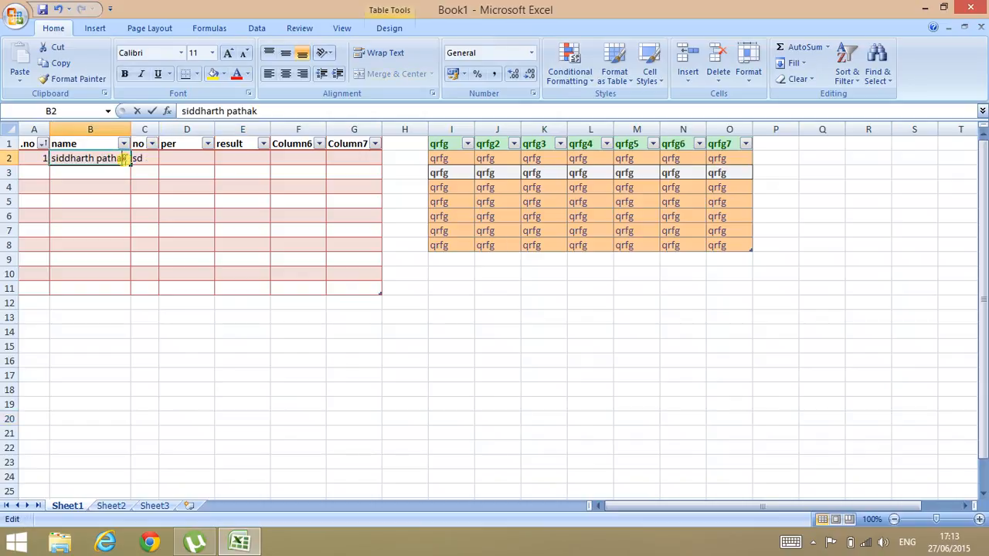
{"action": "key", "text": "Return"}
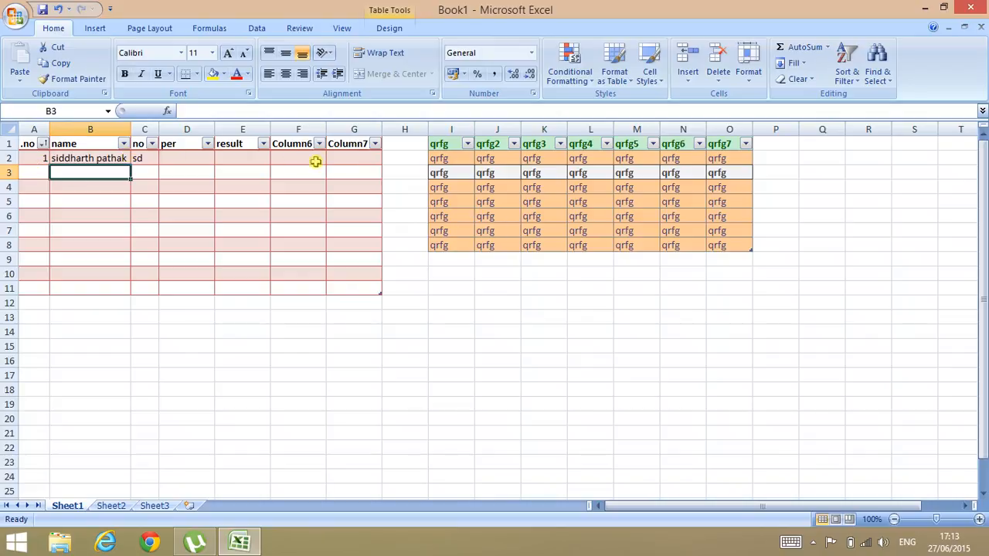
{"action": "left_click", "coordinate": [139, 157]}
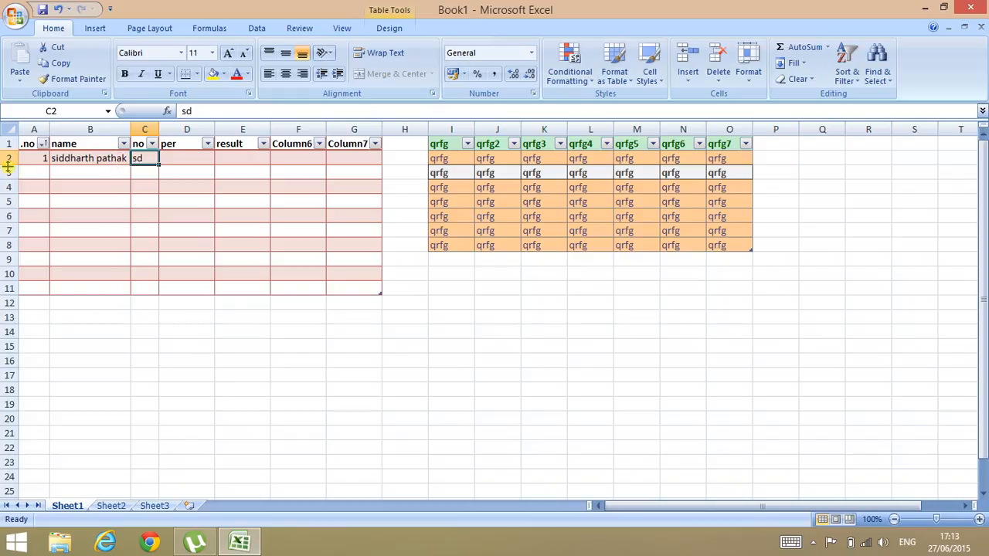
{"action": "left_click_drag", "start_coordinate": [7, 164], "coordinate": [7, 197]}
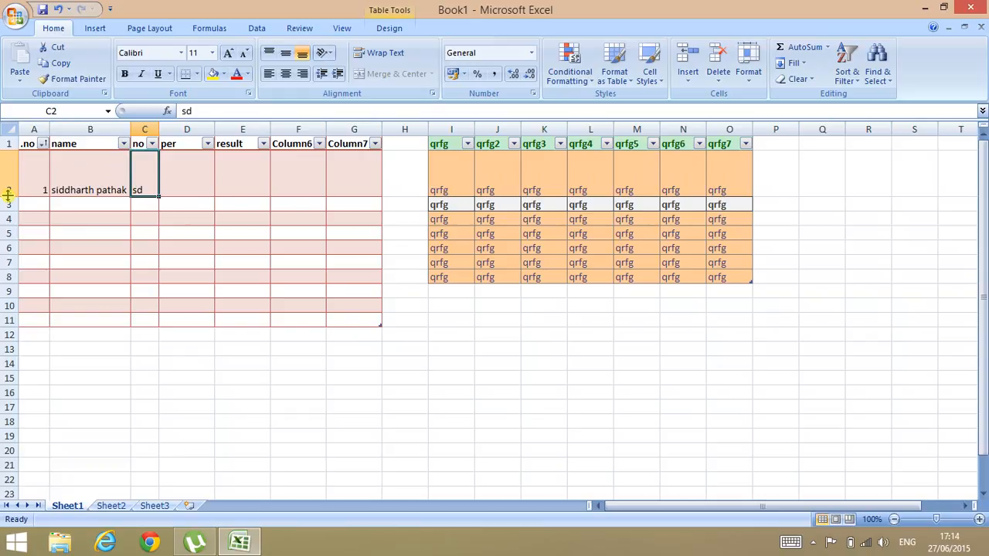
{"action": "double_click", "coordinate": [8, 194]}
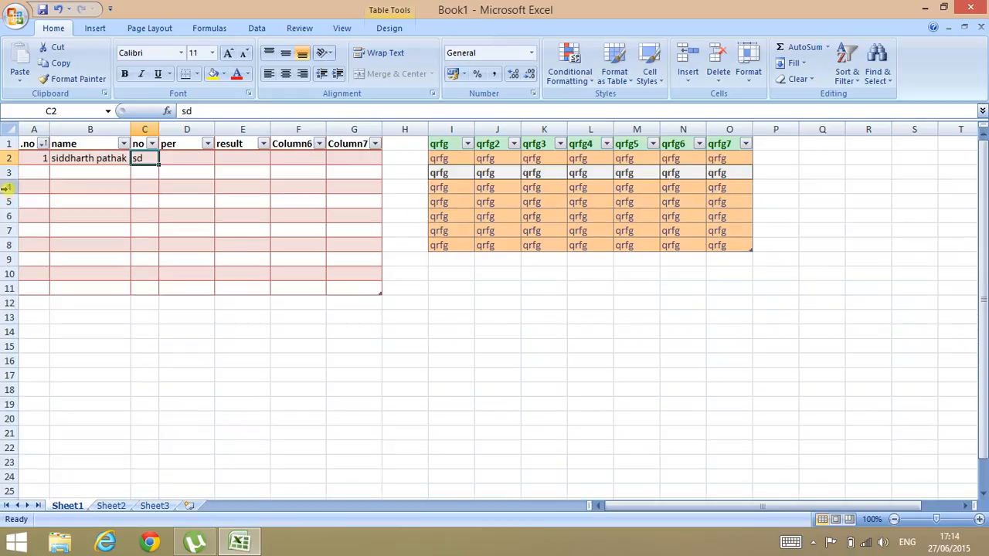